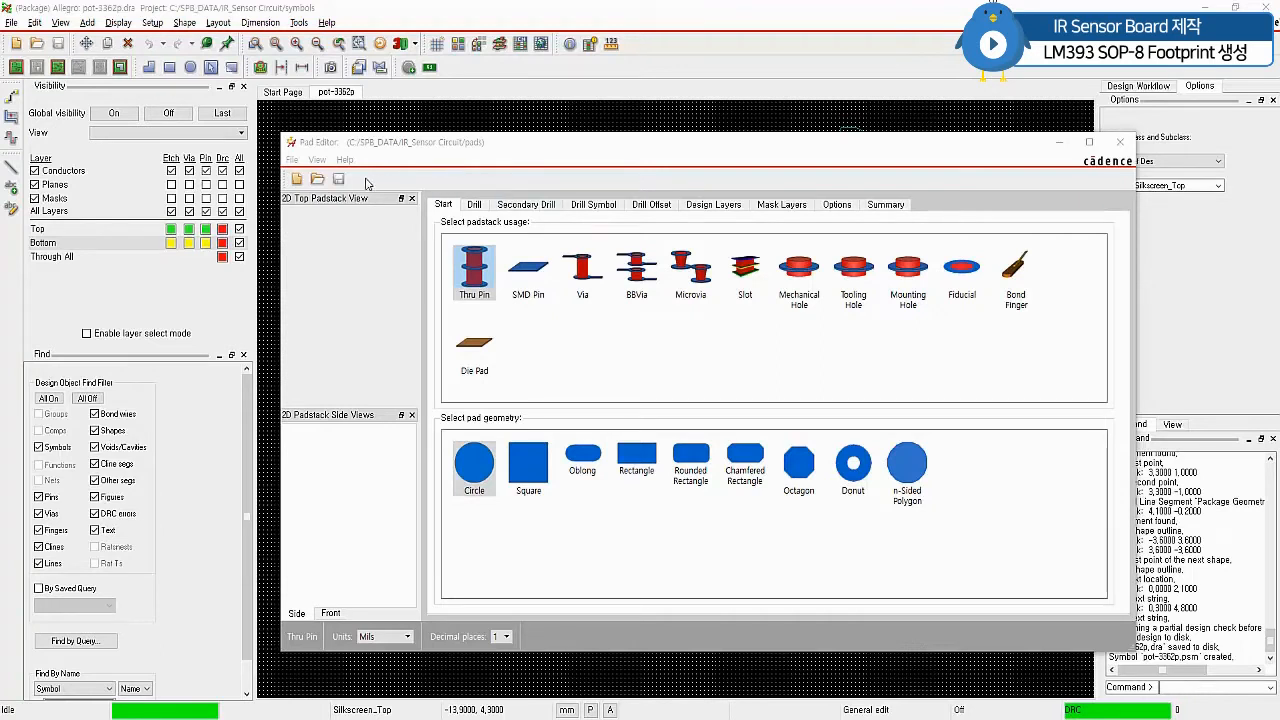
- Create a new padstack named smd1_93x0_65 with SMD Pin as its usage
{"action": "left_click", "coordinate": [292, 159]}
{"action": "left_click", "coordinate": [316, 178]}
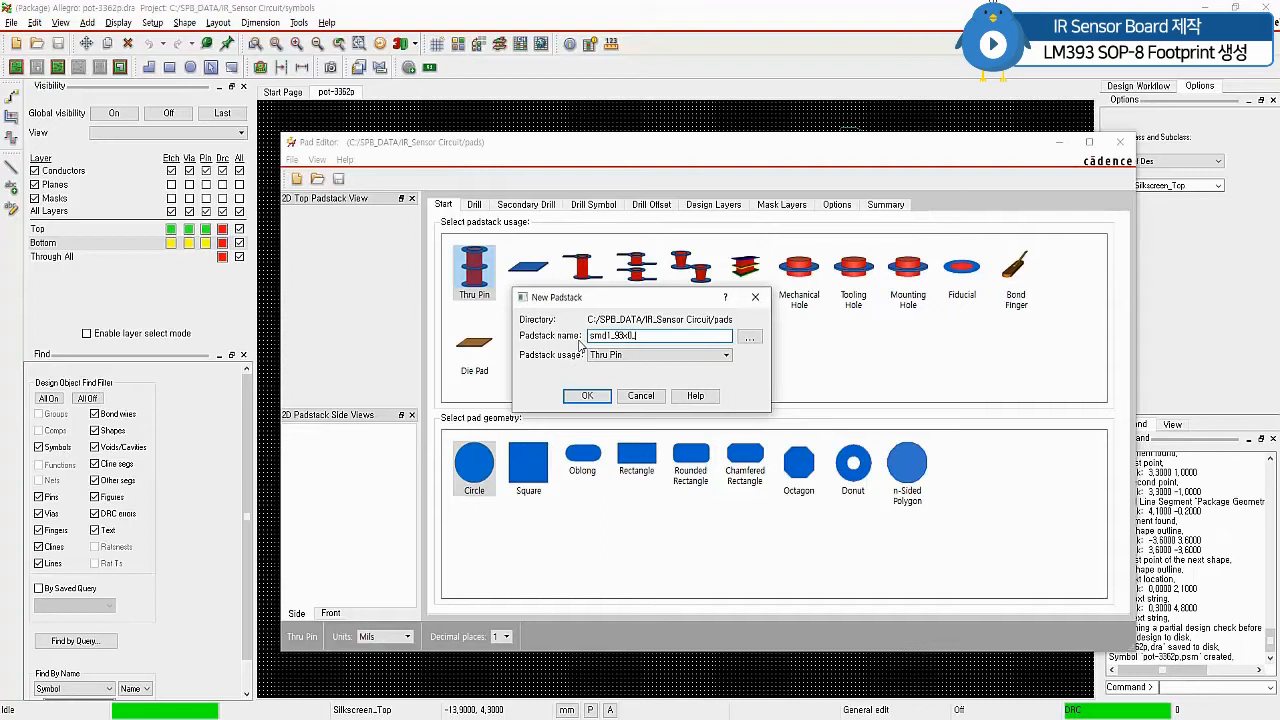
{"action": "type", "text": "65"}
{"action": "left_click", "coordinate": [617, 356]}
{"action": "left_click", "coordinate": [622, 373]}
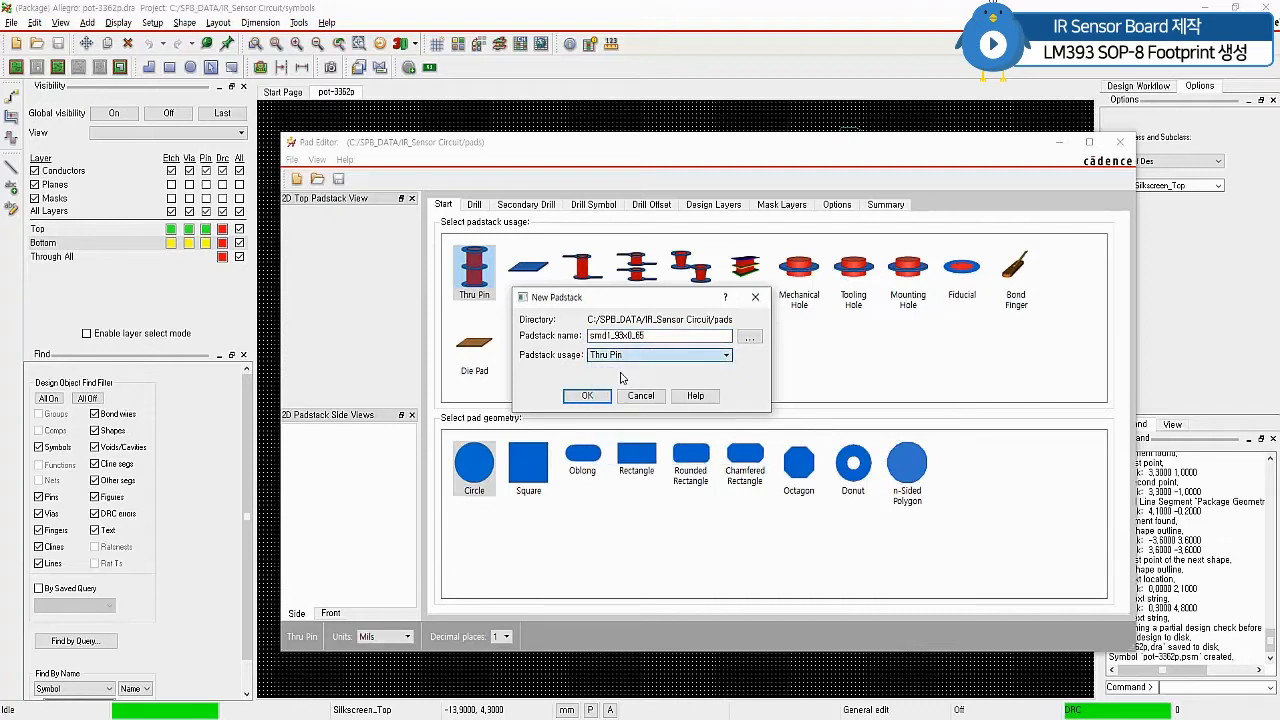
{"action": "left_click", "coordinate": [587, 396]}
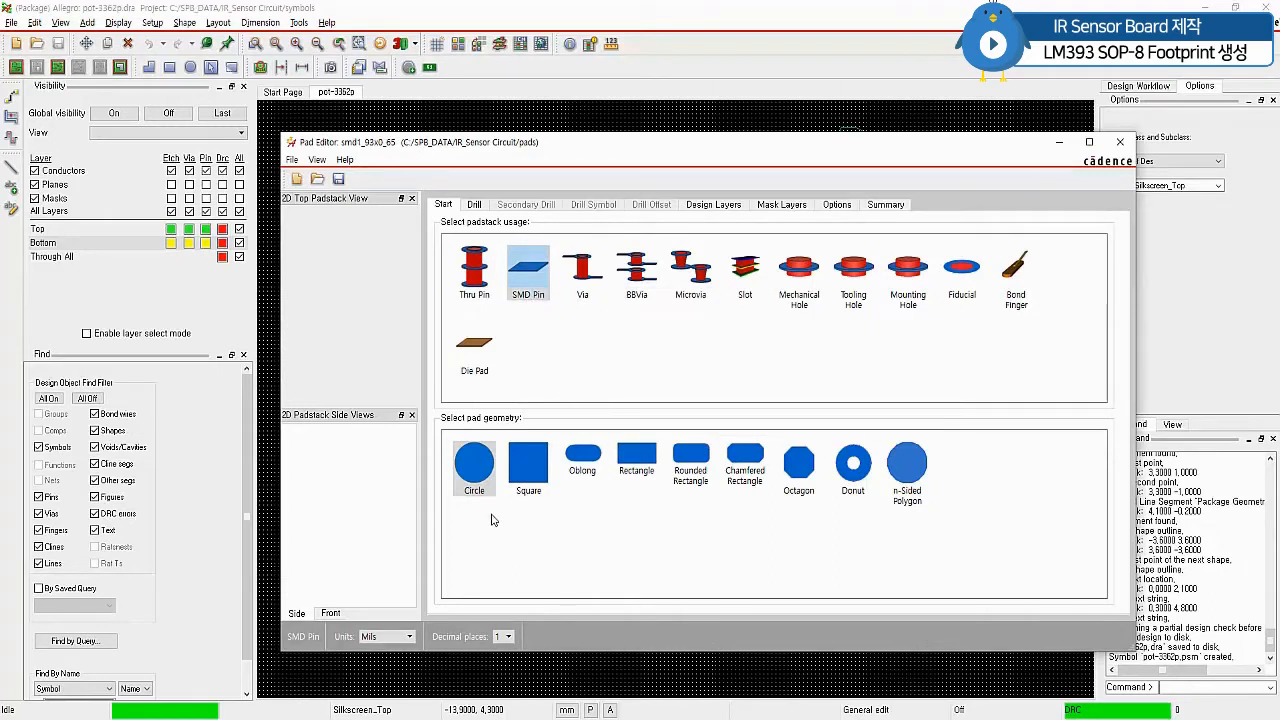
- Choose Rectangle as the pad geometry and set the padstack units to Millimeter
{"action": "left_click", "coordinate": [648, 464]}
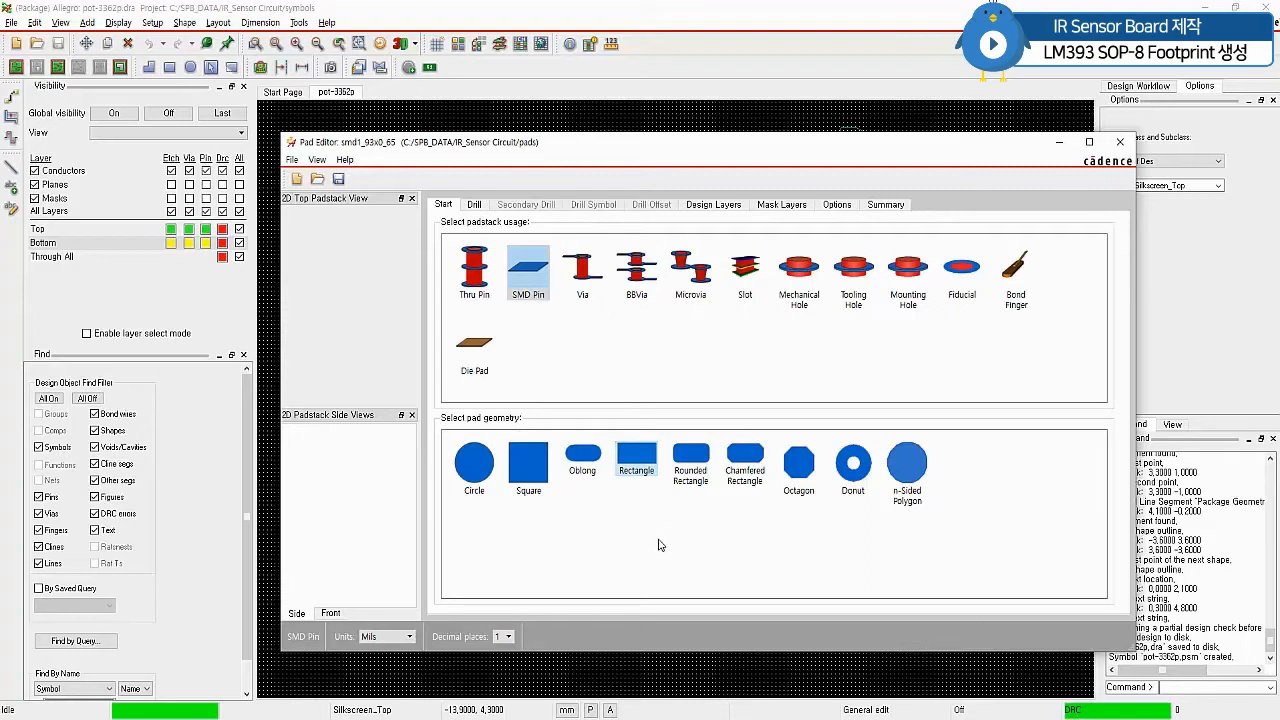
{"action": "left_click", "coordinate": [408, 640]}
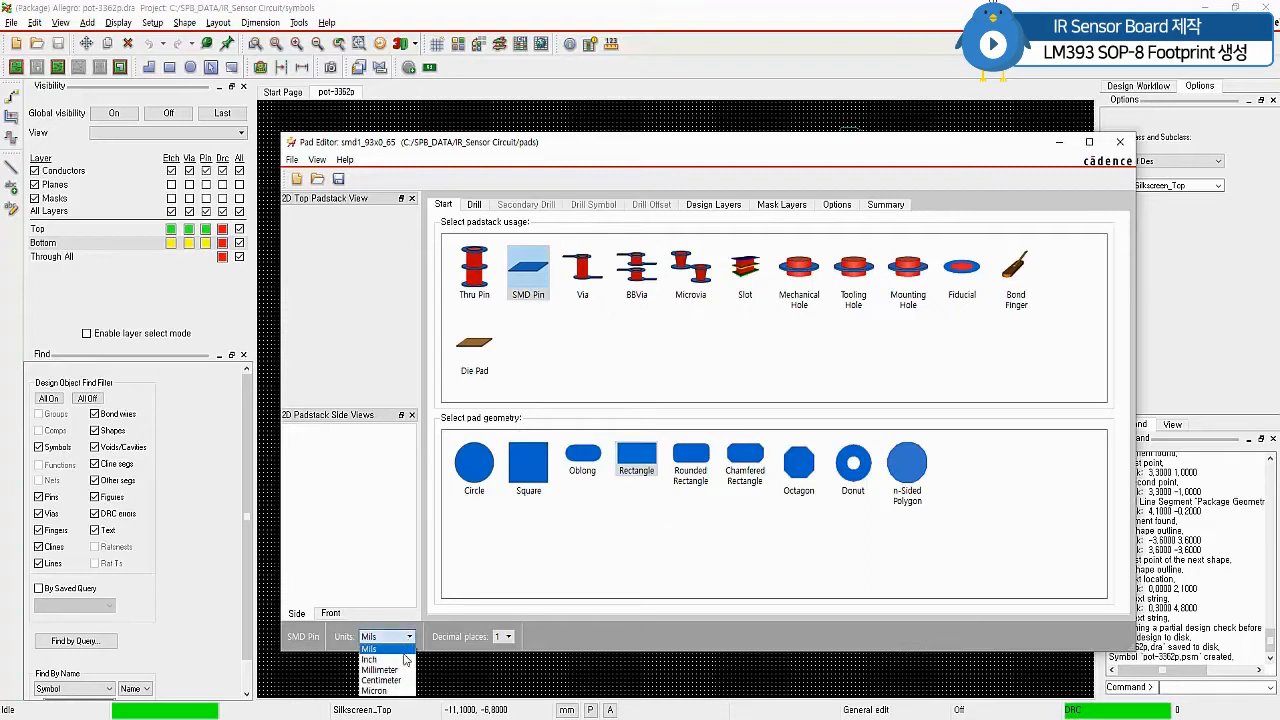
{"action": "left_click", "coordinate": [405, 670]}
{"action": "left_click", "coordinate": [748, 418]}
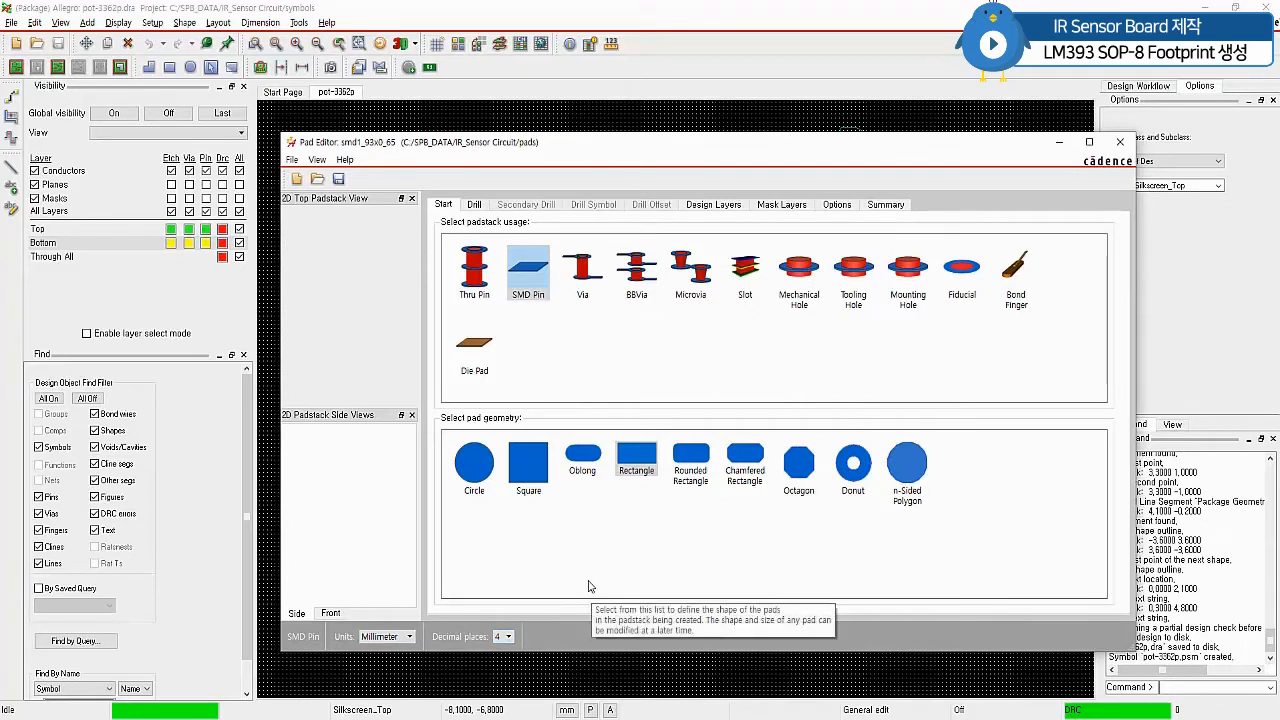
- Define the BEGIN LAYER regular pad as a rectangle 1.93 mm wide and 0.65 mm high
{"action": "left_click", "coordinate": [712, 207]}
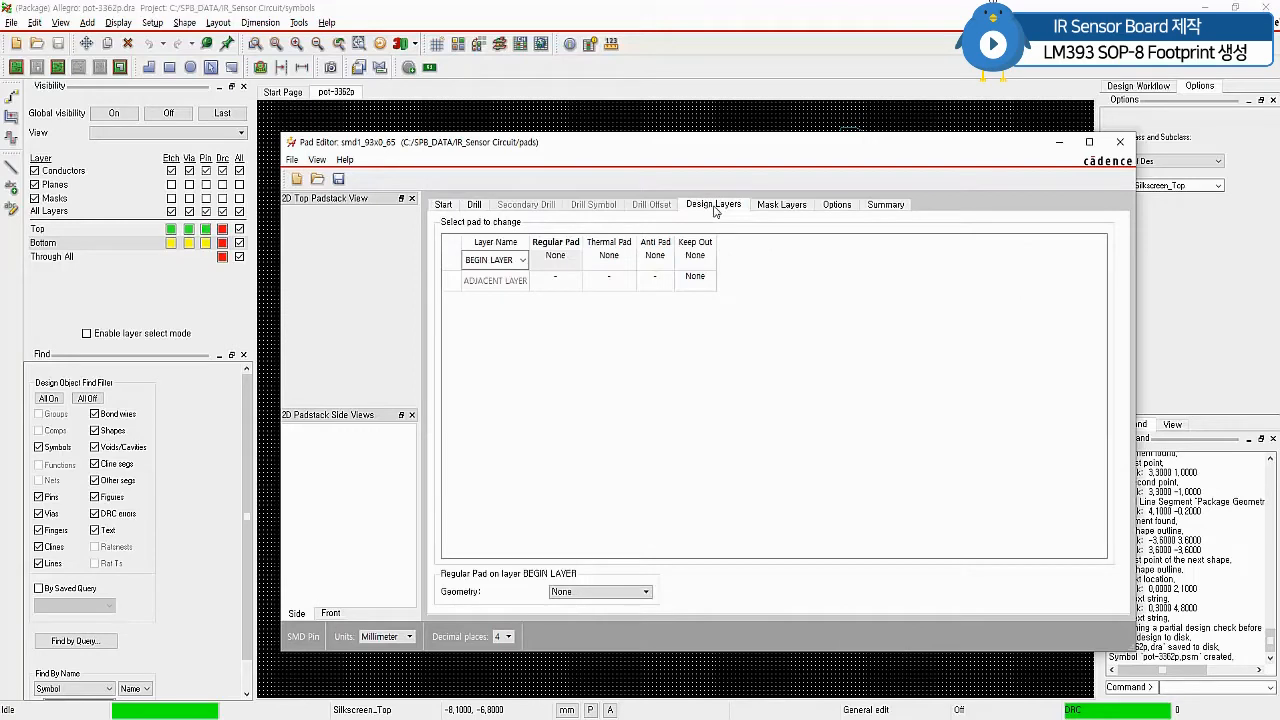
{"action": "left_click", "coordinate": [565, 260]}
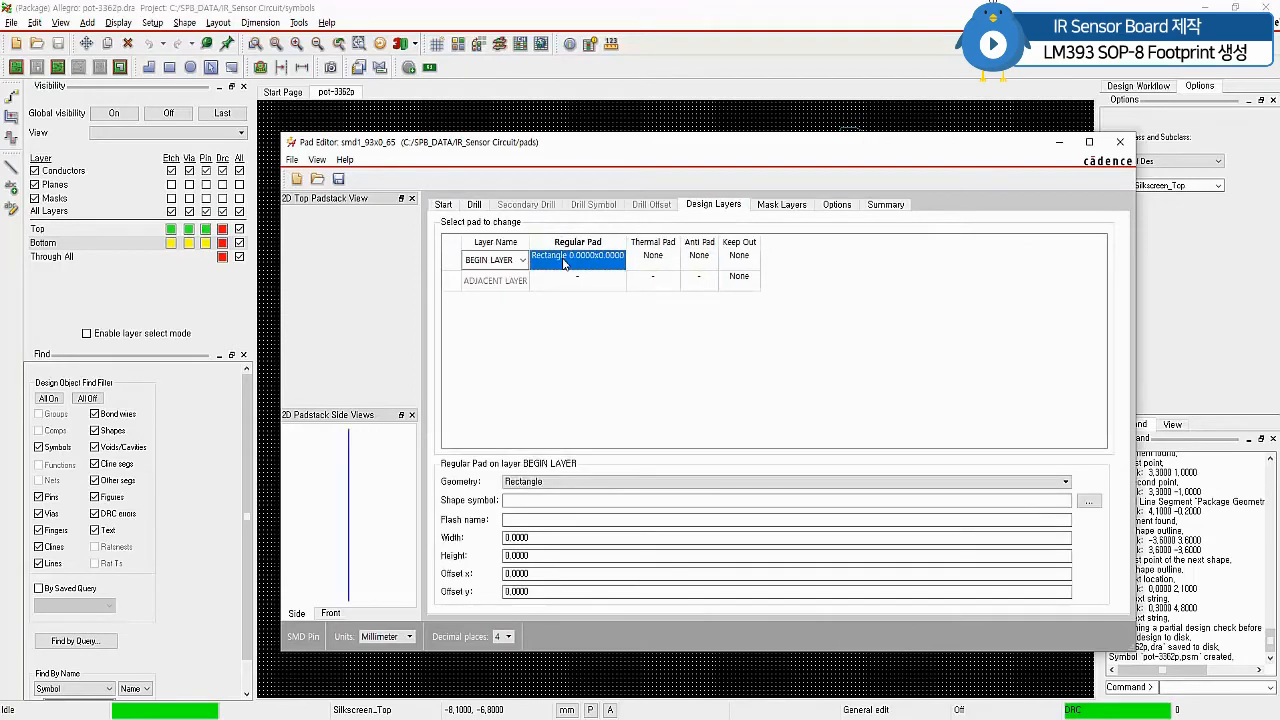
{"action": "double_click", "coordinate": [546, 541]}
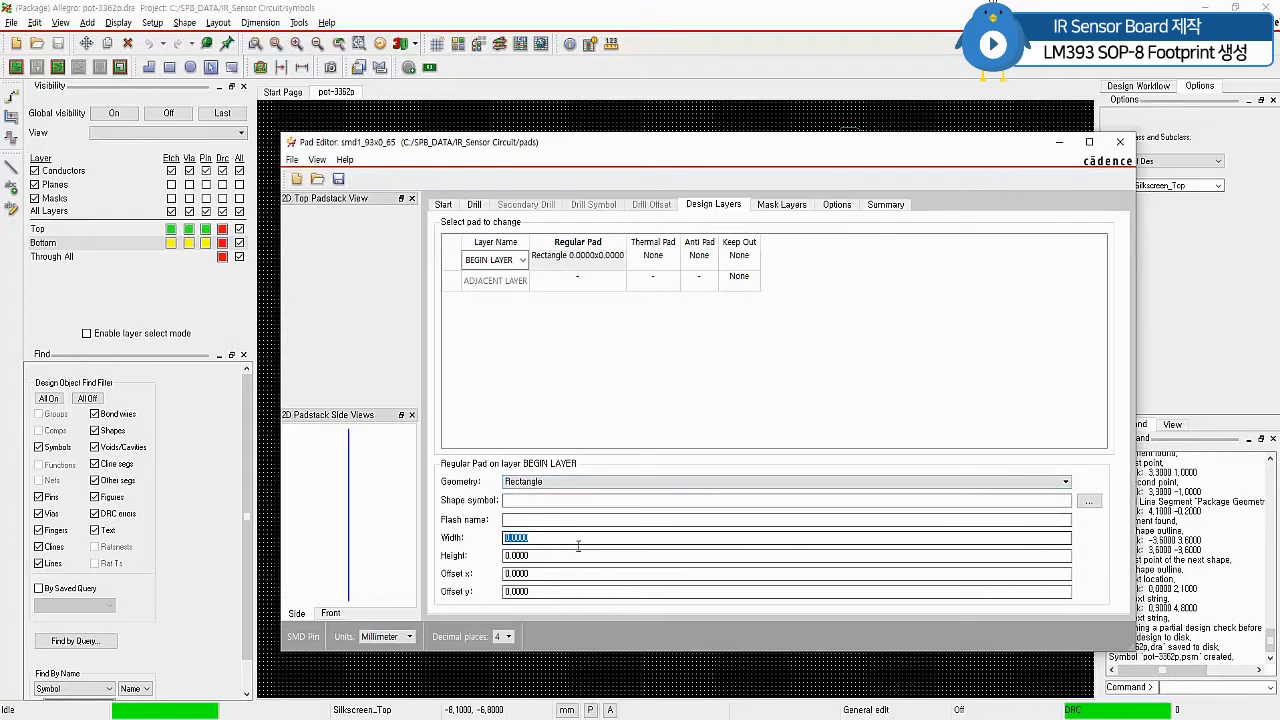
{"action": "type", "text": "1.93"}
{"action": "key", "text": "Tab"}
{"action": "type", "text": "0"}
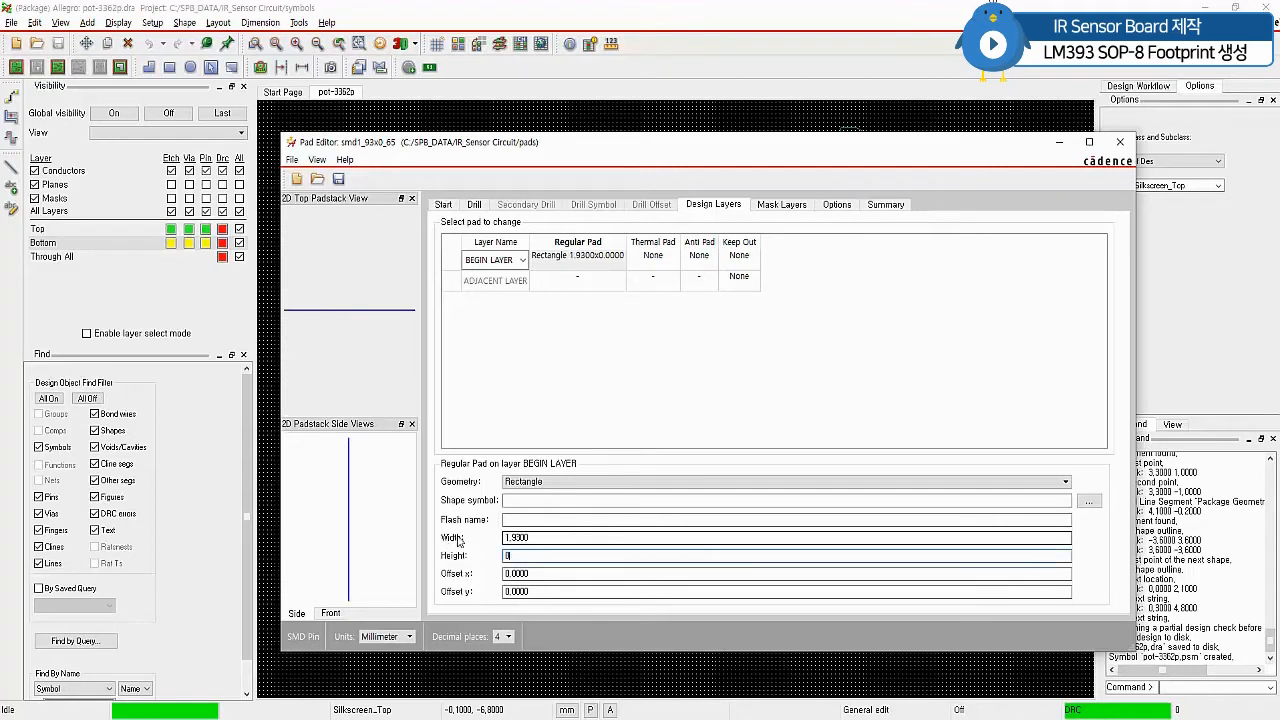
{"action": "type", "text": ".65"}
{"action": "key", "text": "Tab"}
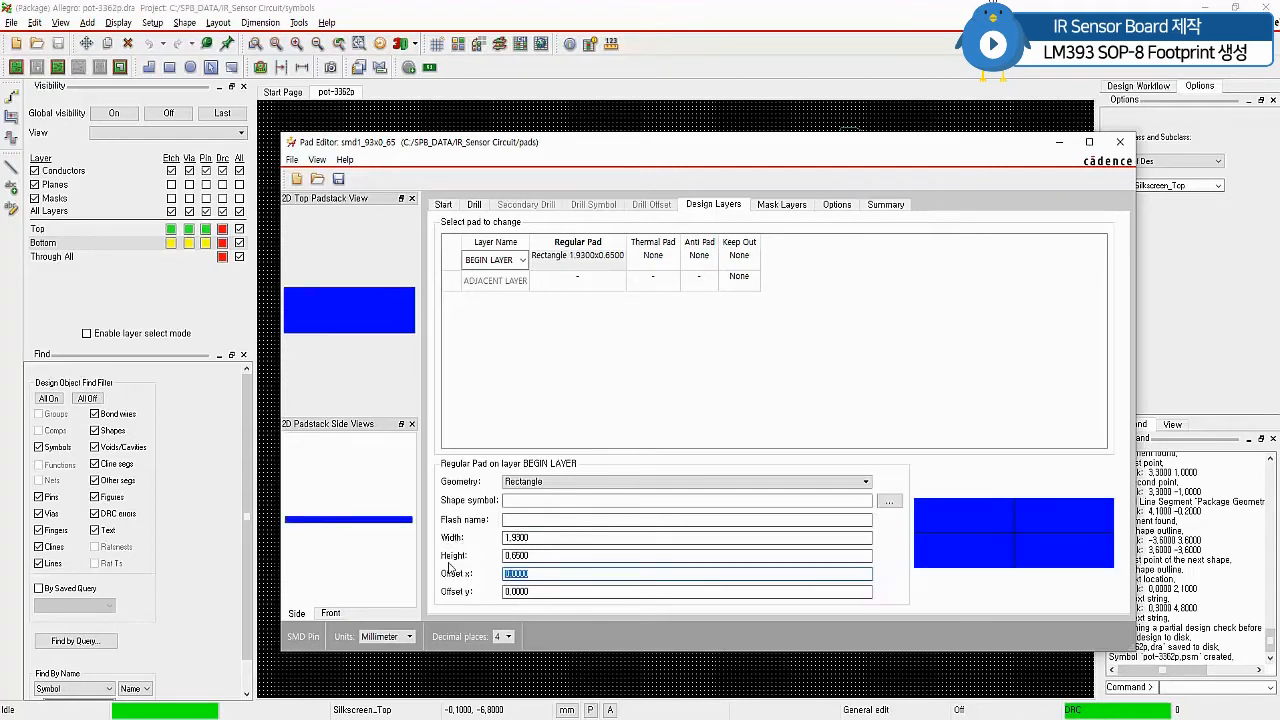
- Define the SOLDERMASK_TOP pad as a rectangle 2.03 mm wide and 0.75 mm high
{"action": "left_click", "coordinate": [780, 206]}
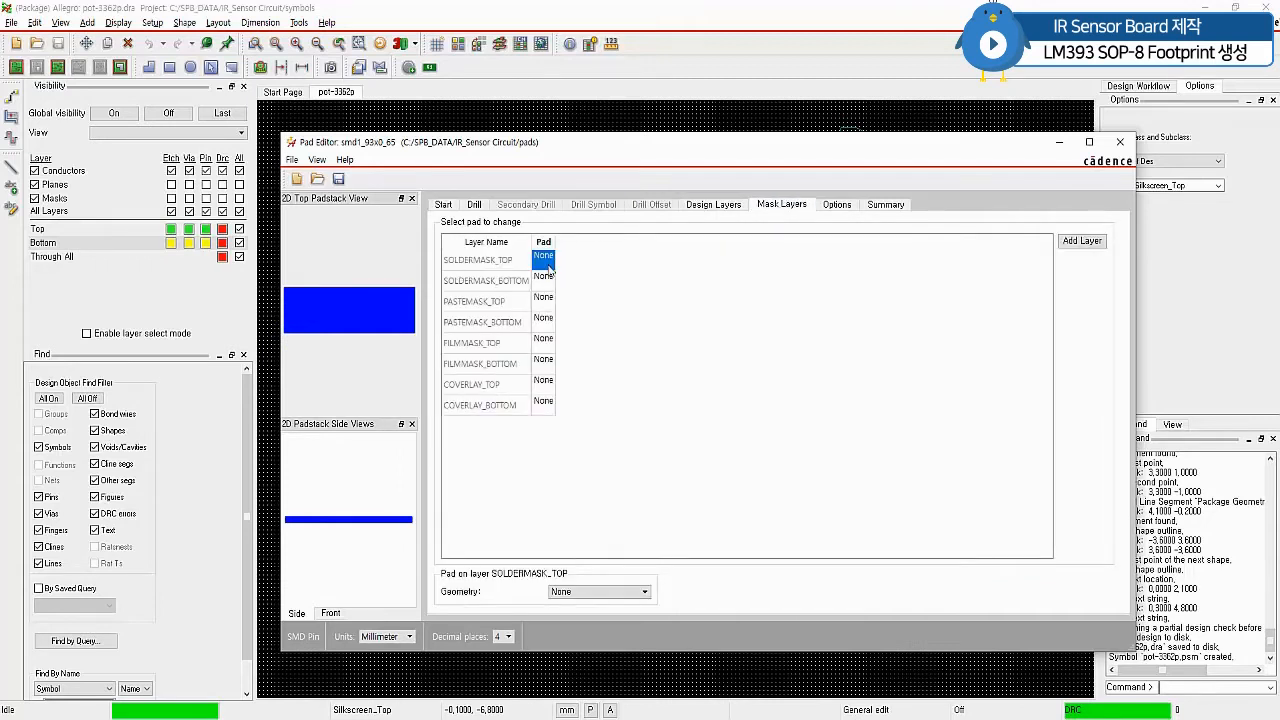
{"action": "left_click", "coordinate": [576, 594]}
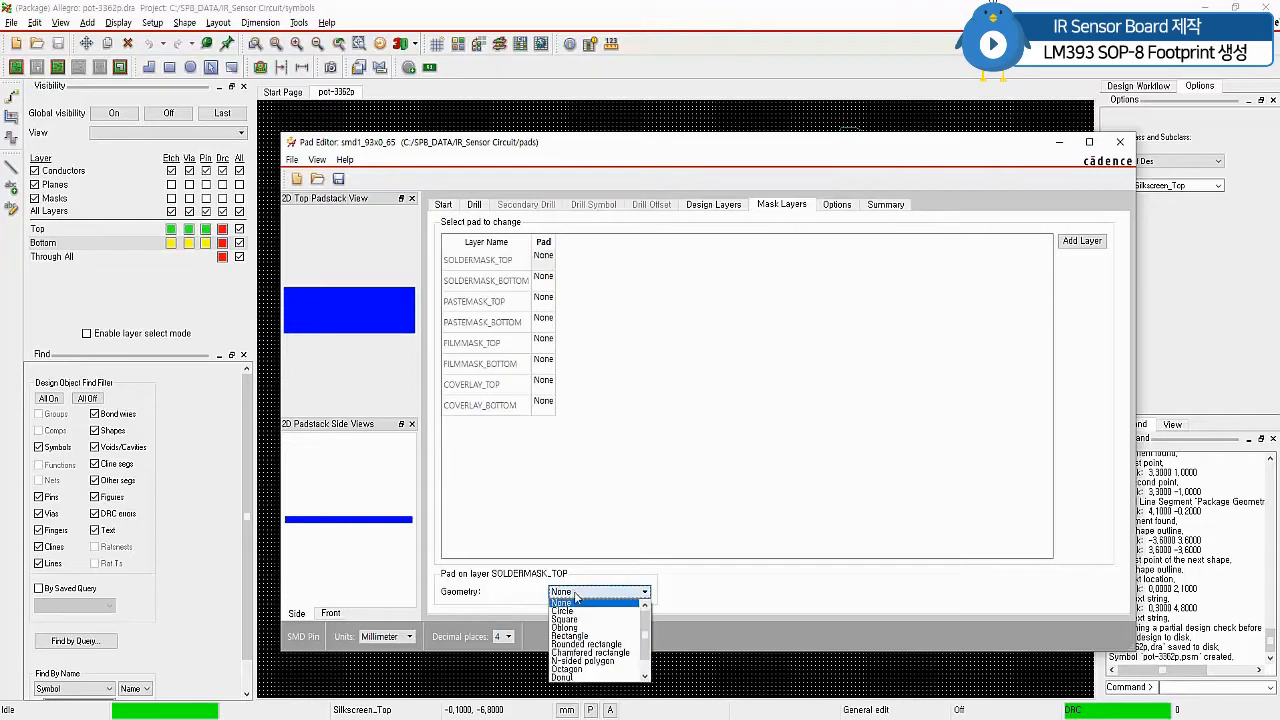
{"action": "left_click", "coordinate": [580, 637]}
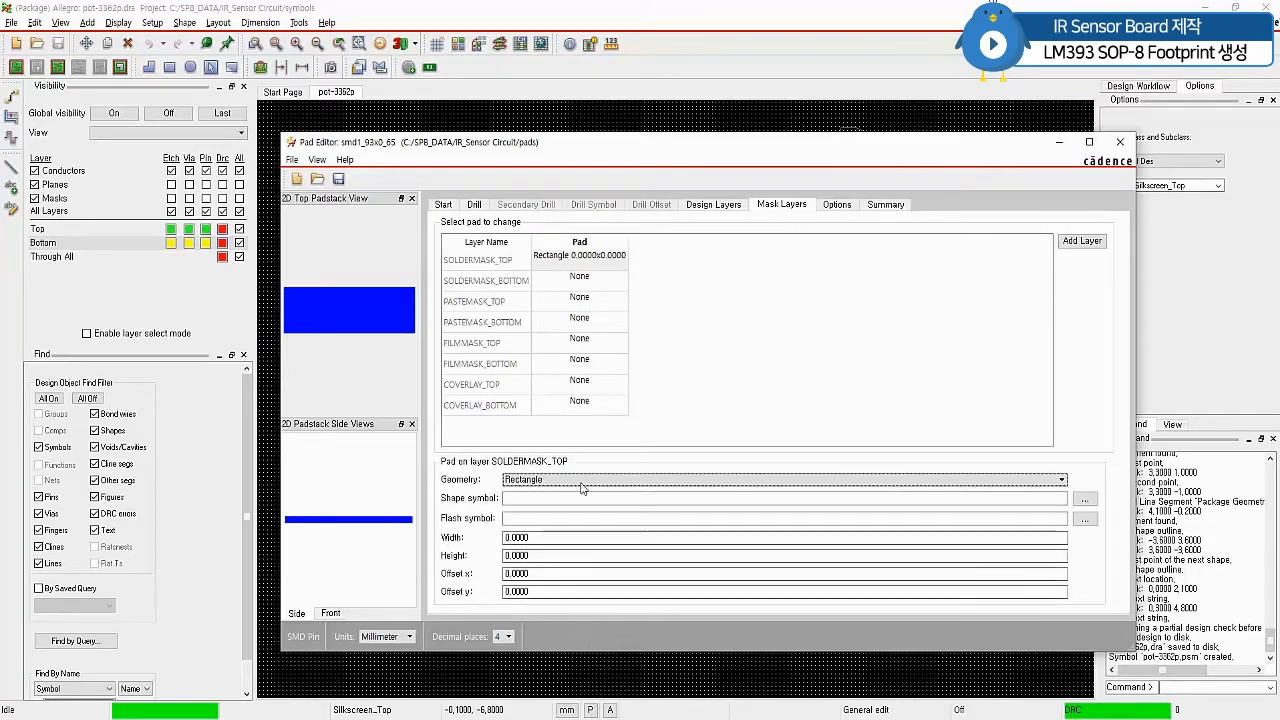
{"action": "left_click", "coordinate": [830, 541]}
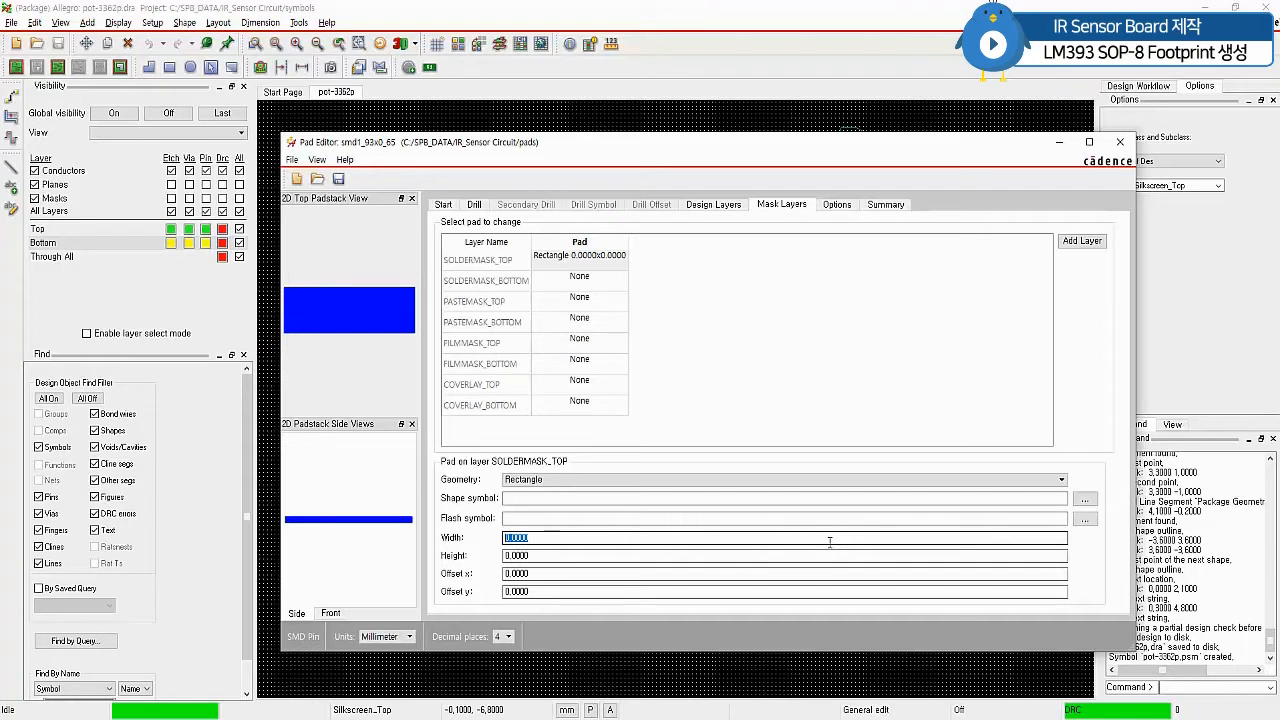
{"action": "type", "text": "2.03"}
{"action": "key", "text": "Tab"}
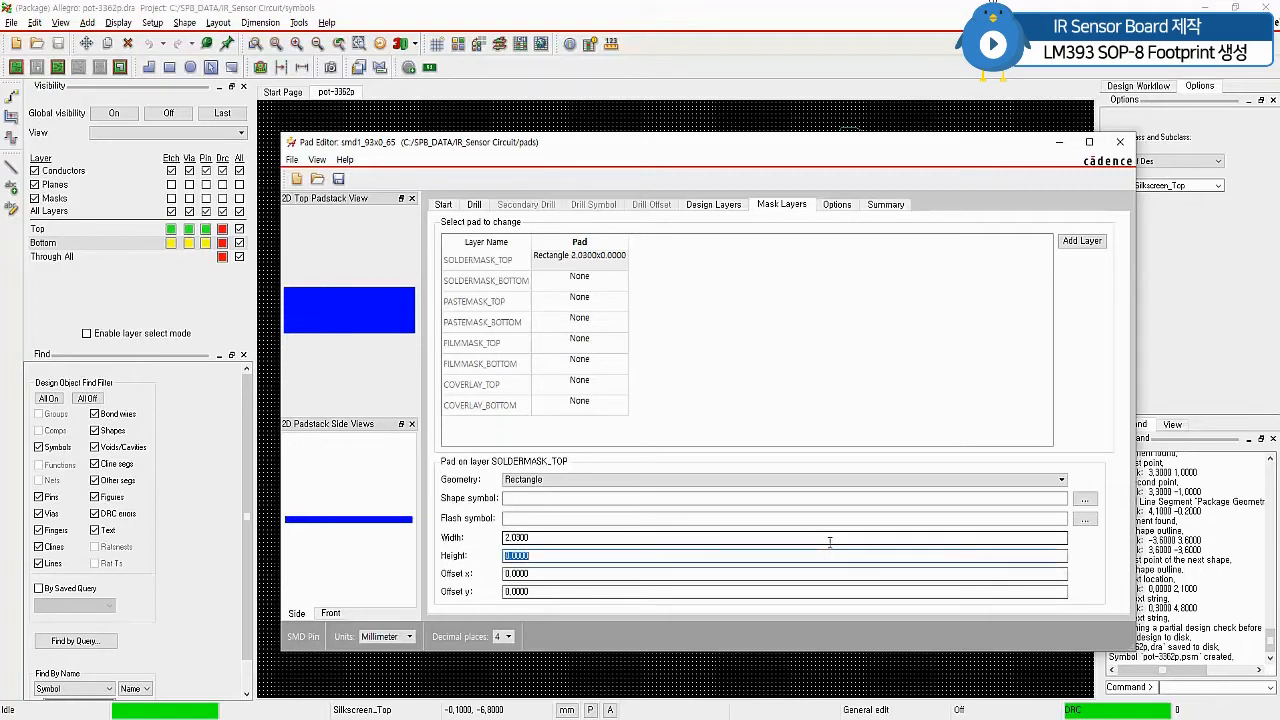
{"action": "type", "text": "0.75"}
{"action": "key", "text": "Tab"}
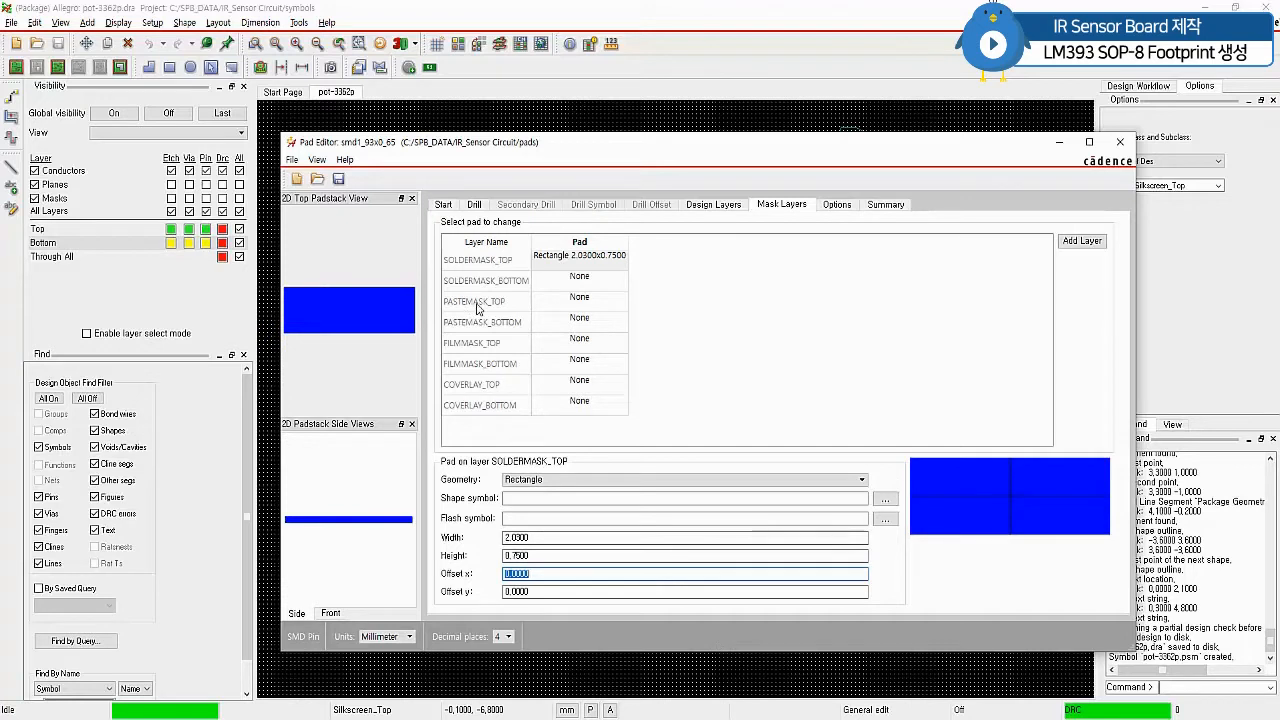
- Define the PASTEMASK_TOP pad as a rectangle 1.93 mm wide and 0.65 mm high
{"action": "left_click", "coordinate": [579, 302]}
{"action": "key", "text": "r"}
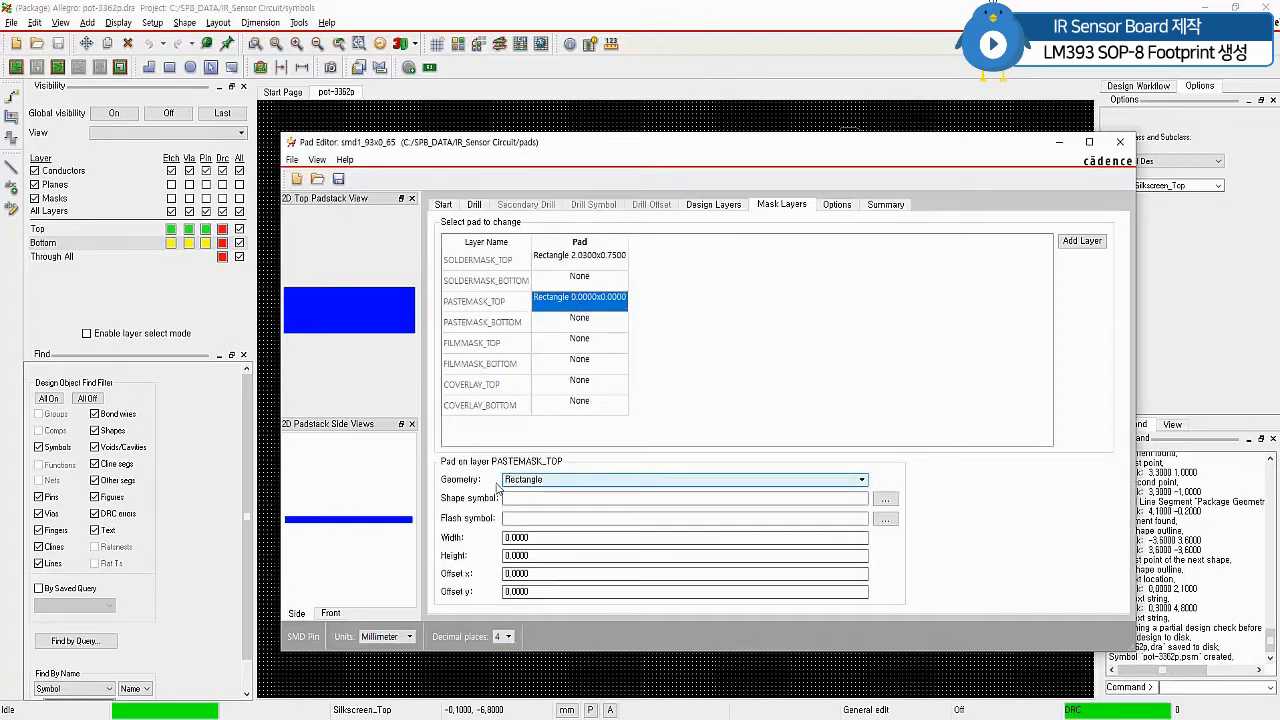
{"action": "left_click_drag", "start_coordinate": [549, 541], "coordinate": [445, 545]}
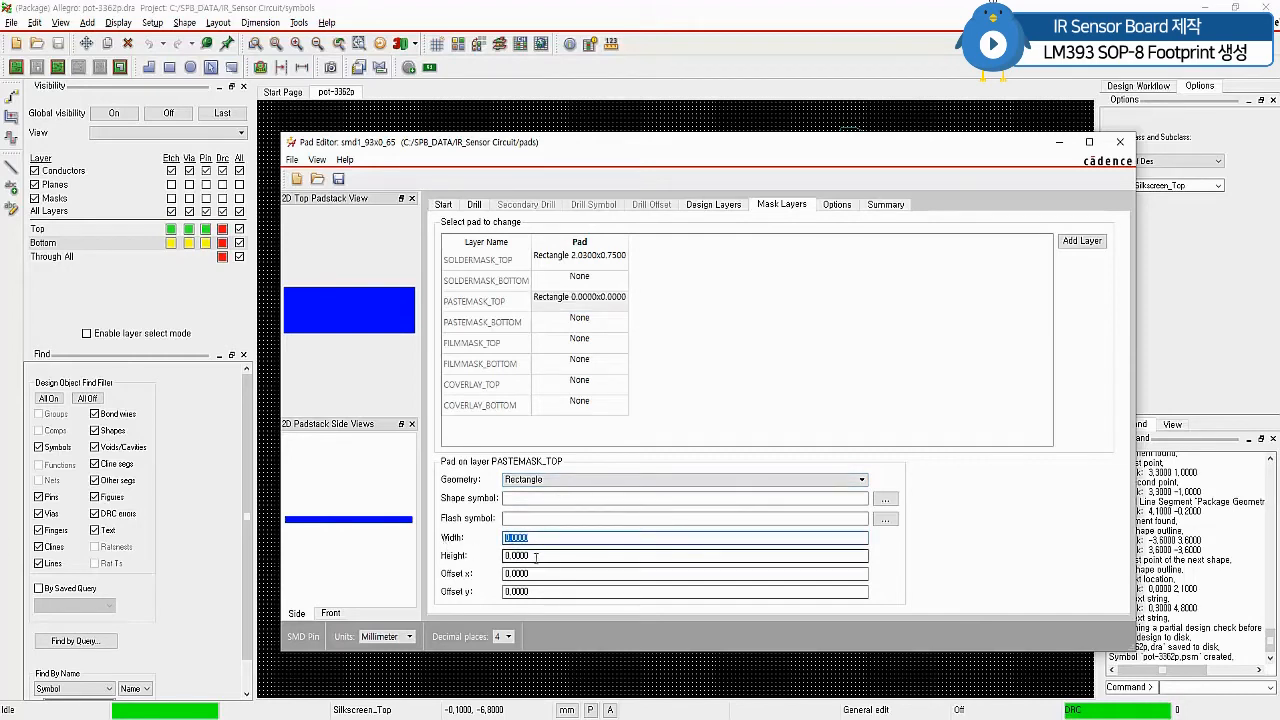
{"action": "type", "text": "1.93"}
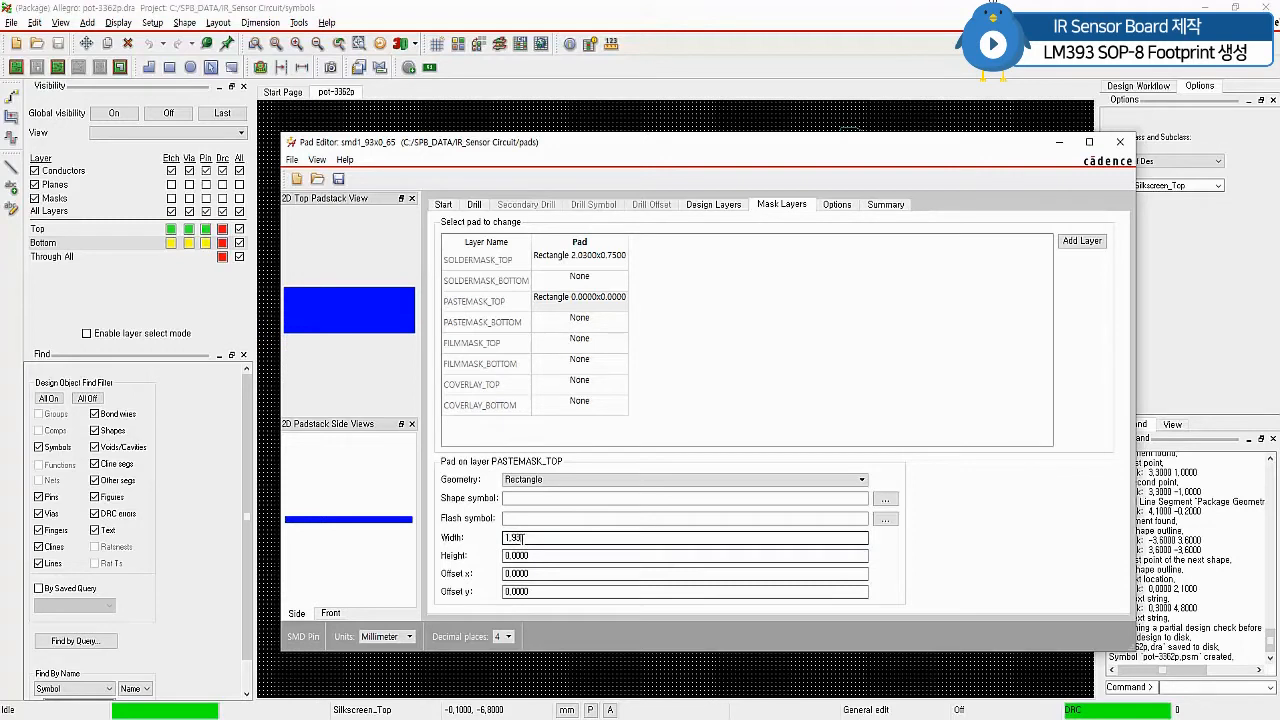
{"action": "key", "text": "Tab"}
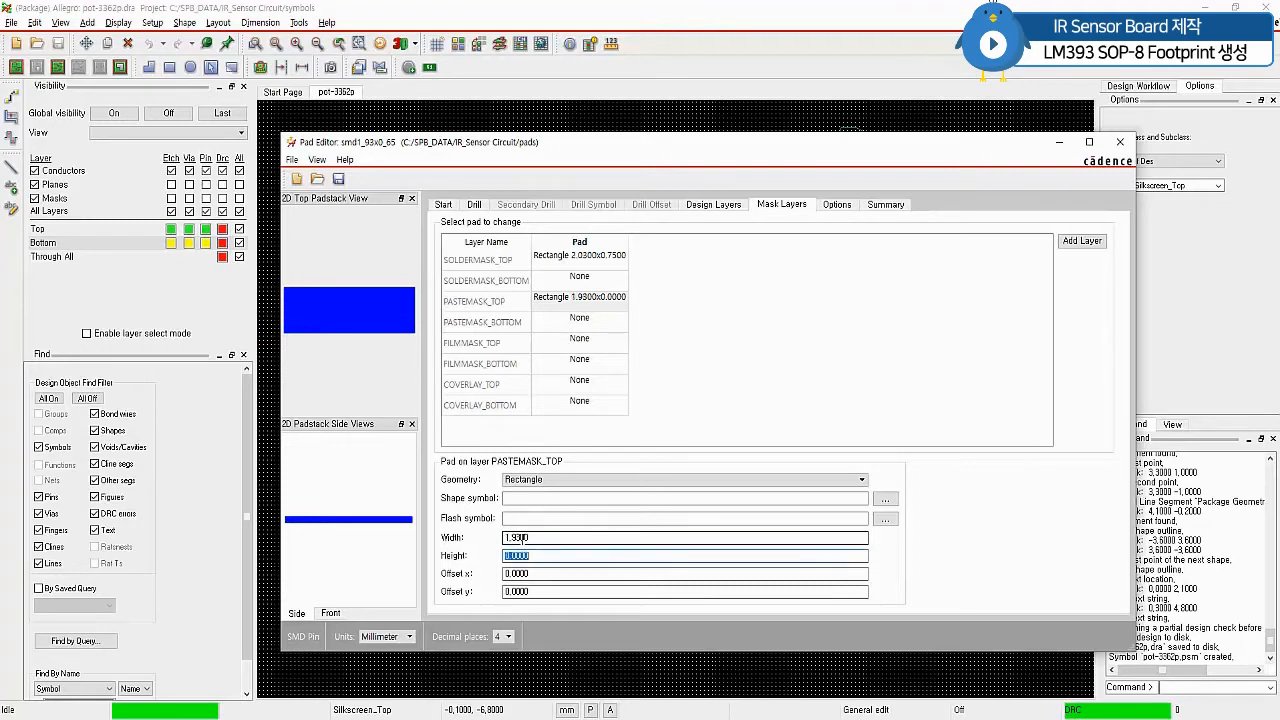
{"action": "type", "text": "0.65"}
{"action": "key", "text": "Tab"}
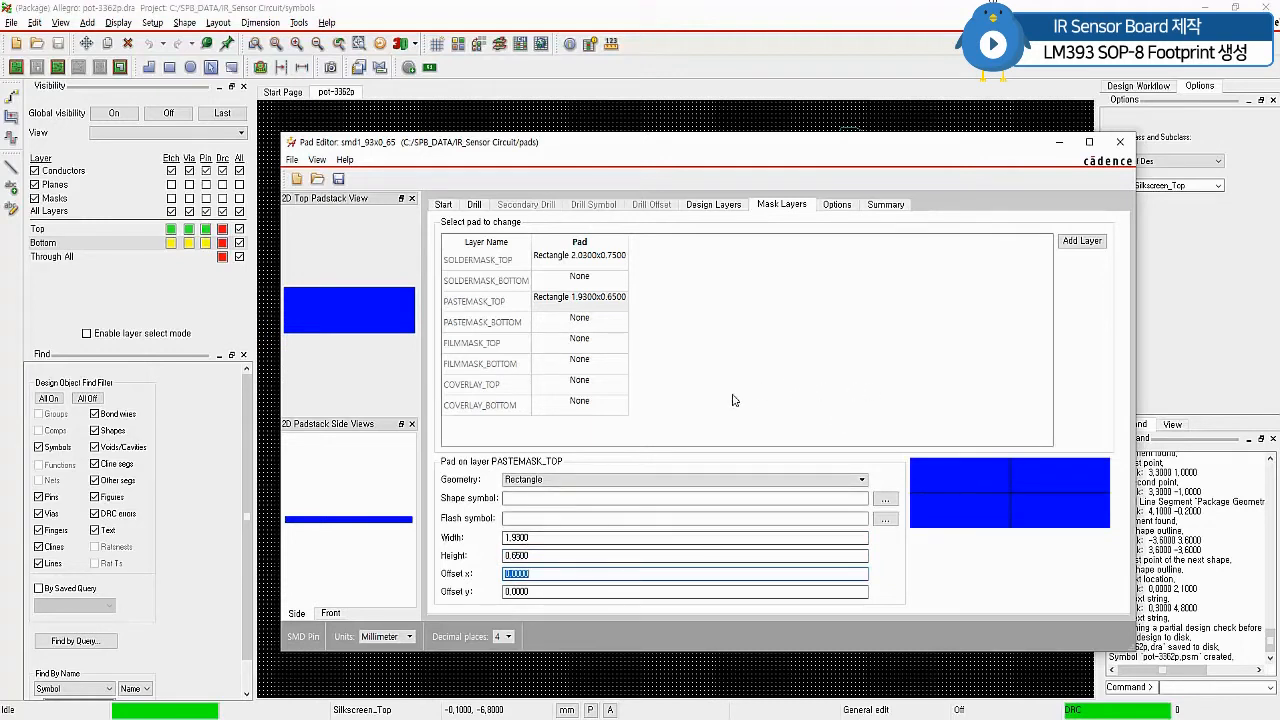
- Enable suppression of unconnected internal pads for legacy artwork, and save and close the padstack
{"action": "left_click", "coordinate": [834, 205]}
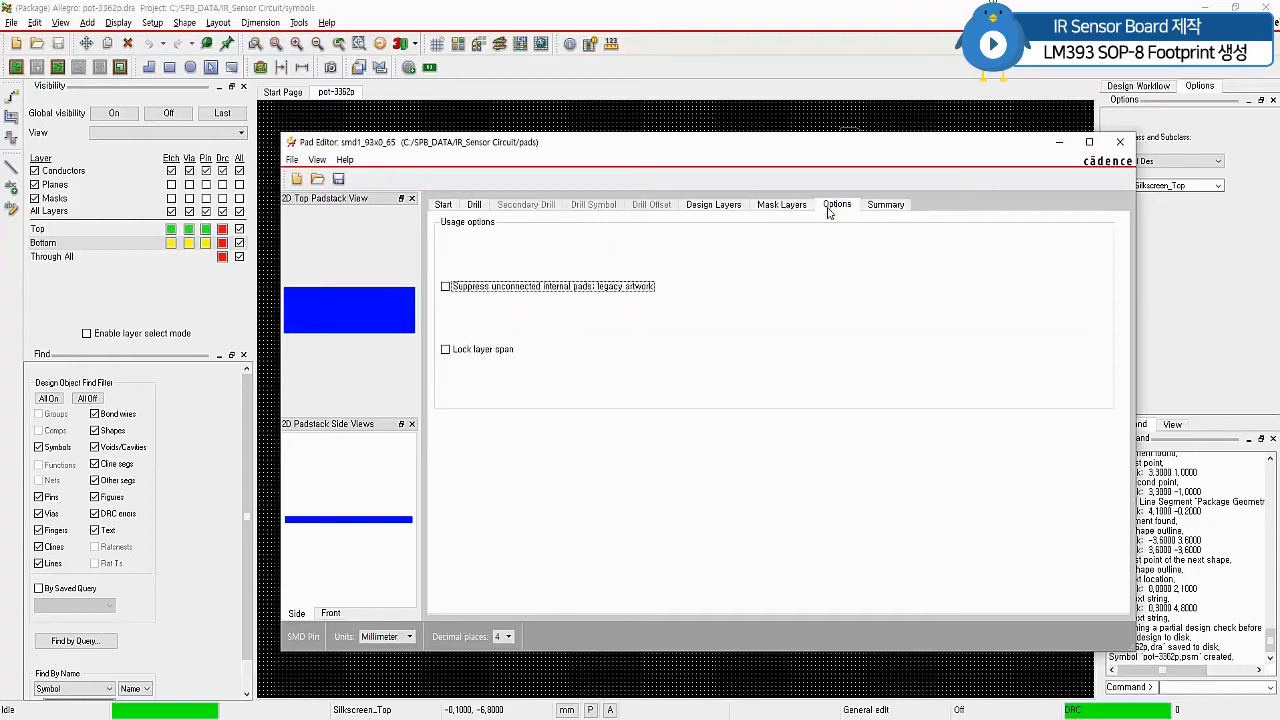
{"action": "left_click", "coordinate": [445, 288]}
{"action": "left_click", "coordinate": [292, 160]}
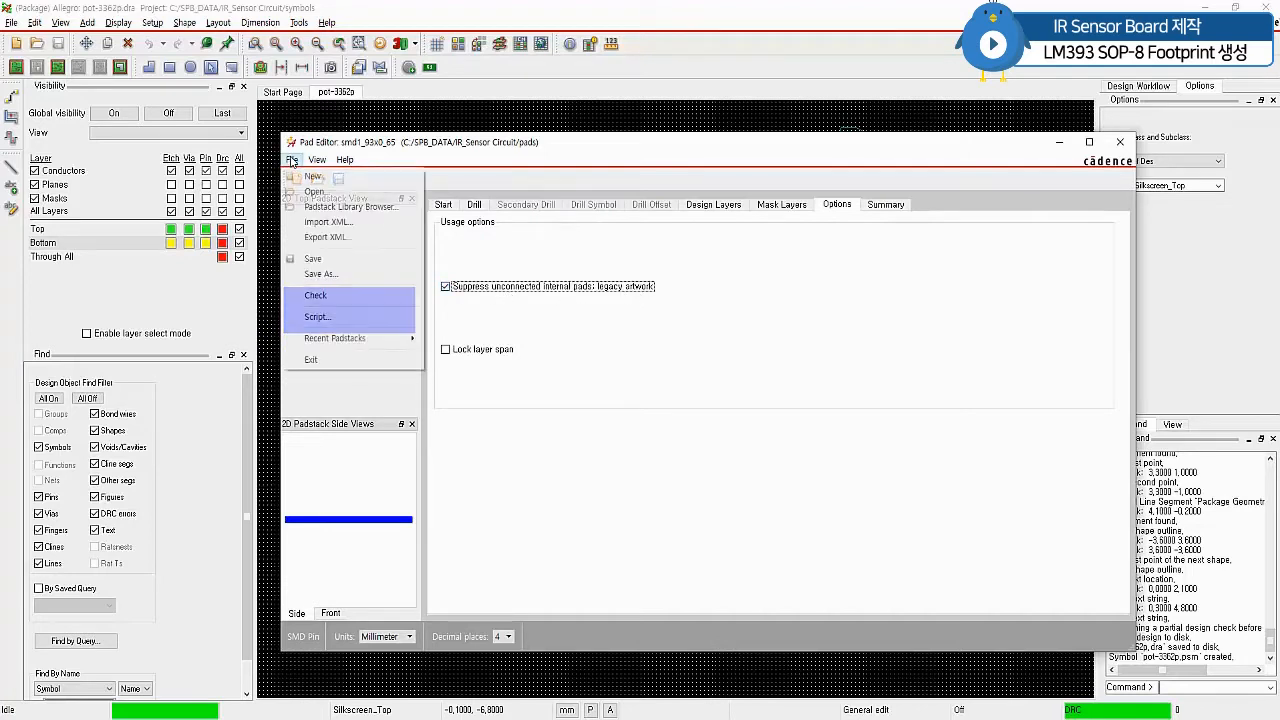
{"action": "left_click", "coordinate": [314, 258]}
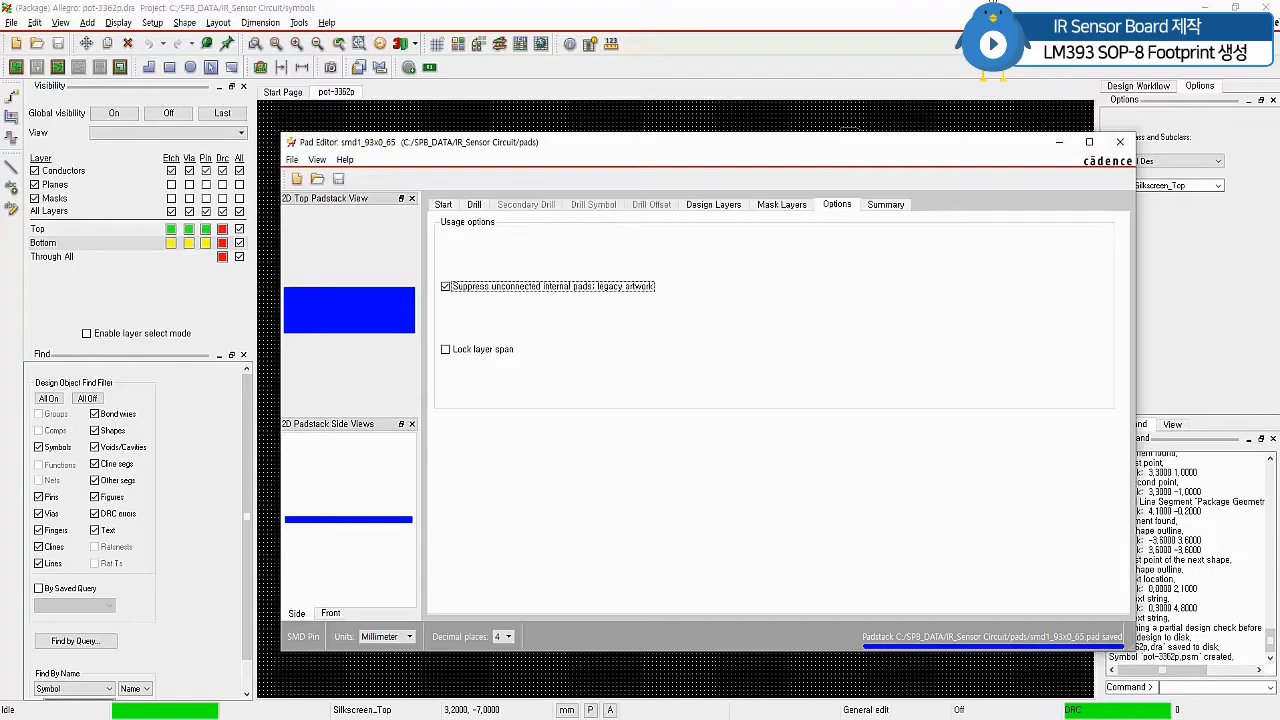
{"action": "left_click", "coordinate": [1120, 141]}
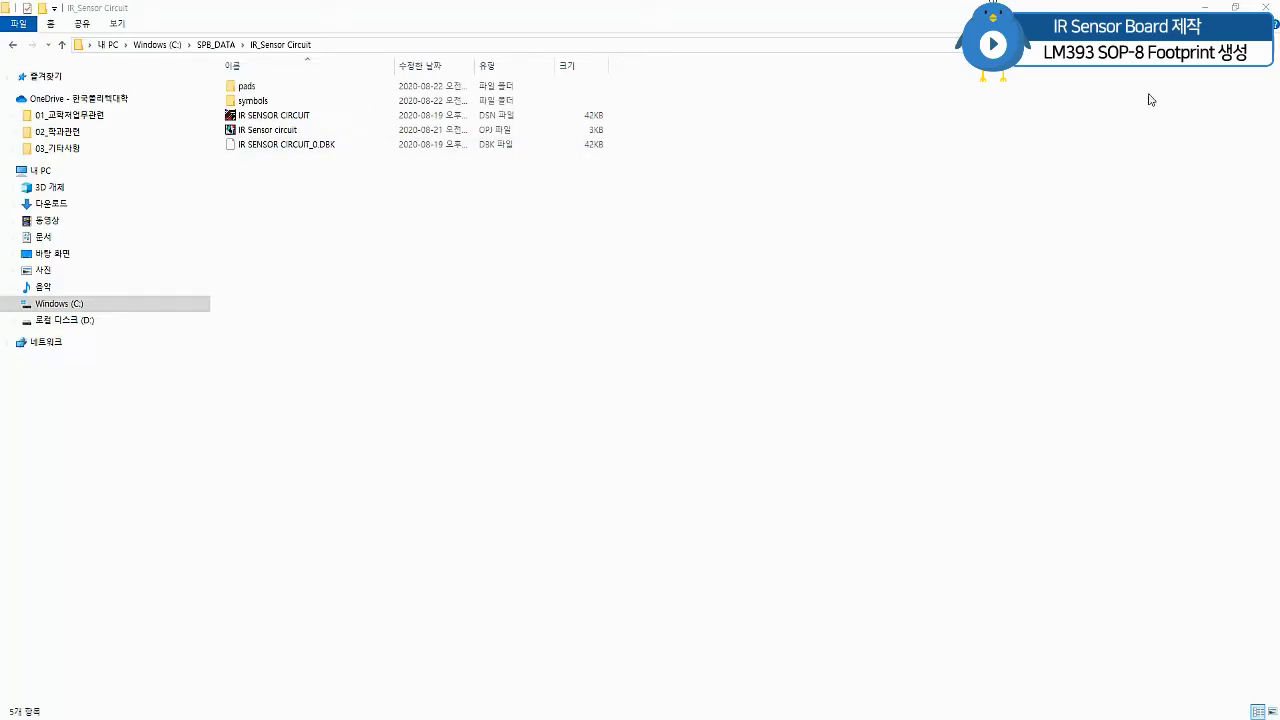
- Return to the Allegro package editor and add the SPB_DATA/IR_Sensor Circuit/pads folder to the padpath library search directories
{"action": "left_click", "coordinate": [1200, 8]}
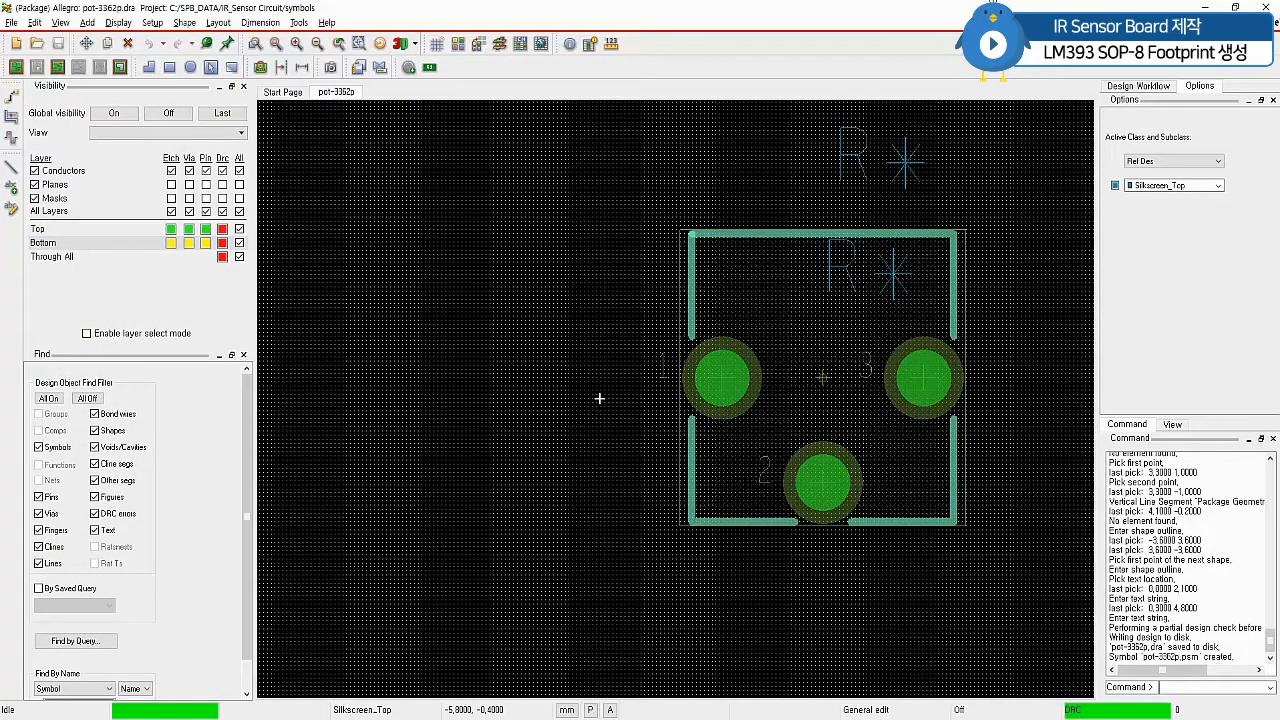
{"action": "left_click", "coordinate": [152, 22]}
{"action": "left_click", "coordinate": [198, 278]}
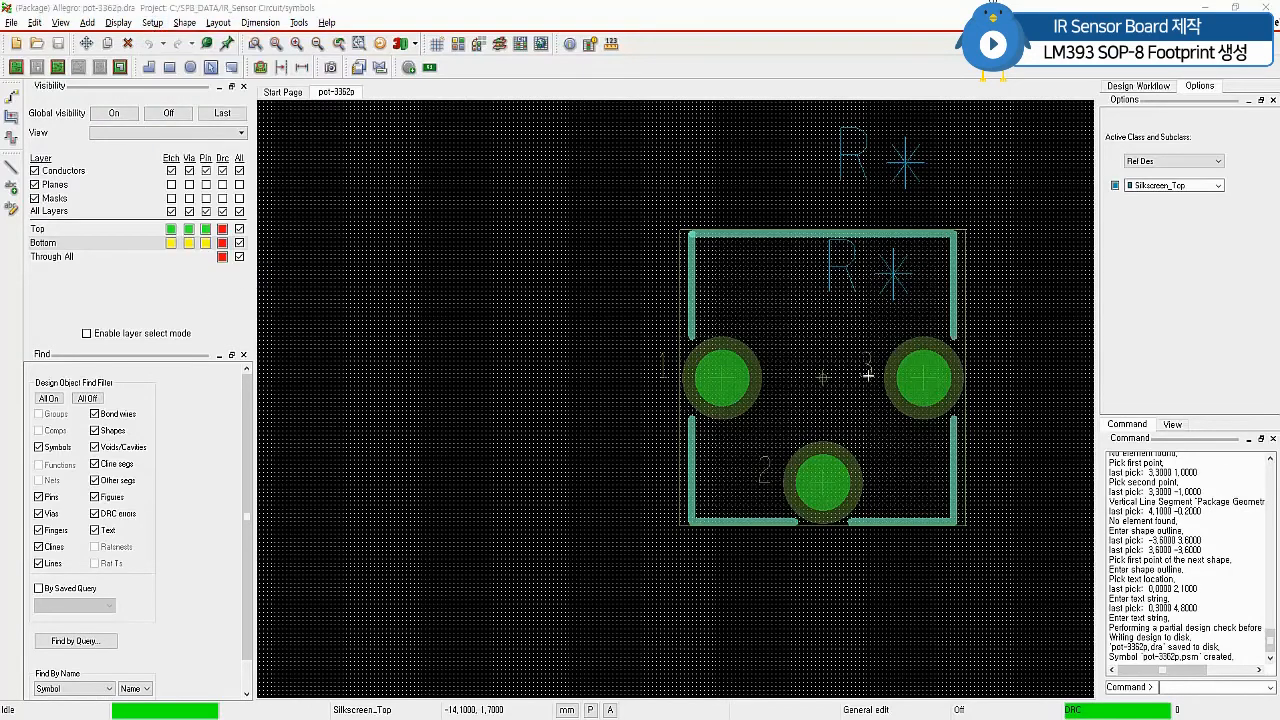
{"action": "double_click", "coordinate": [329, 257]}
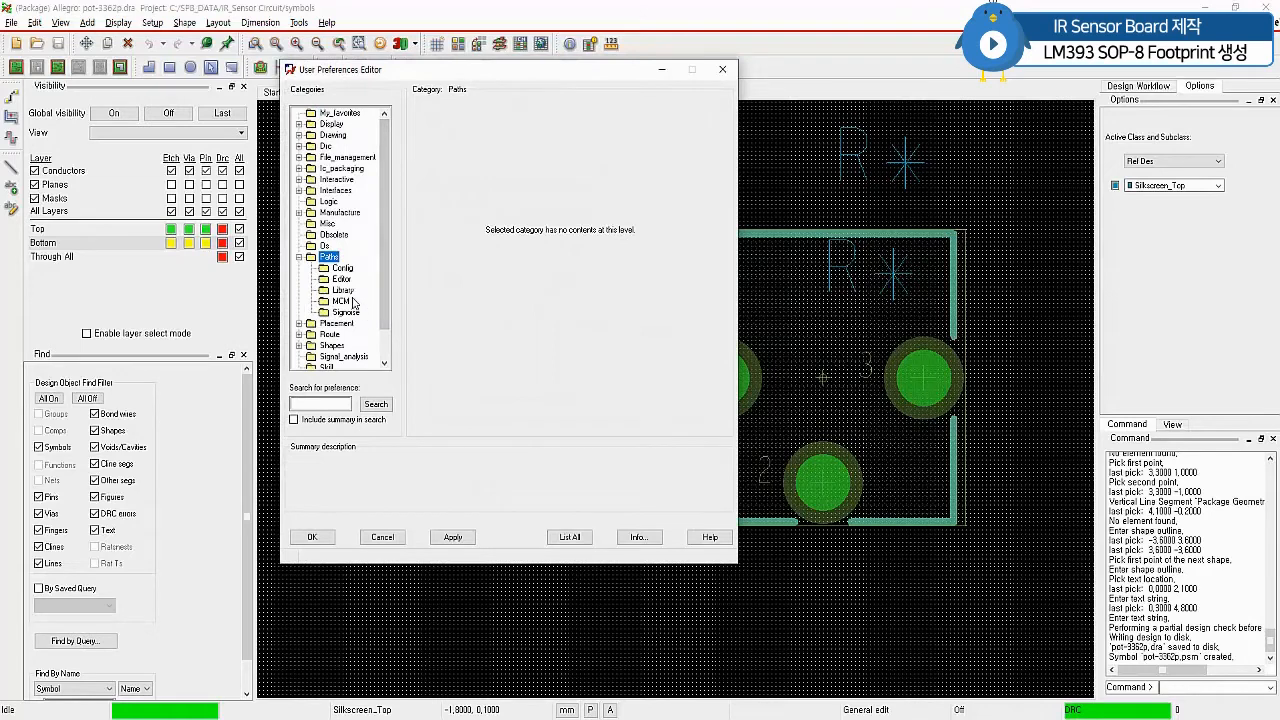
{"action": "left_click", "coordinate": [341, 290]}
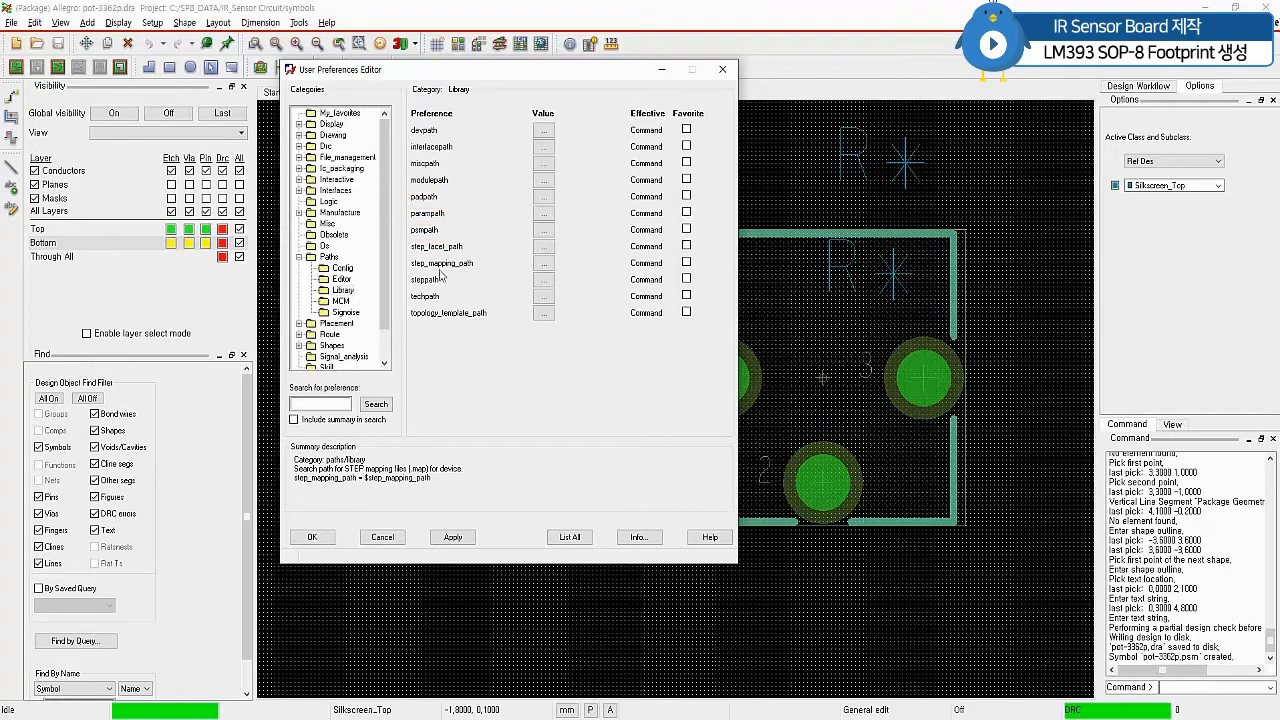
{"action": "left_click", "coordinate": [543, 196]}
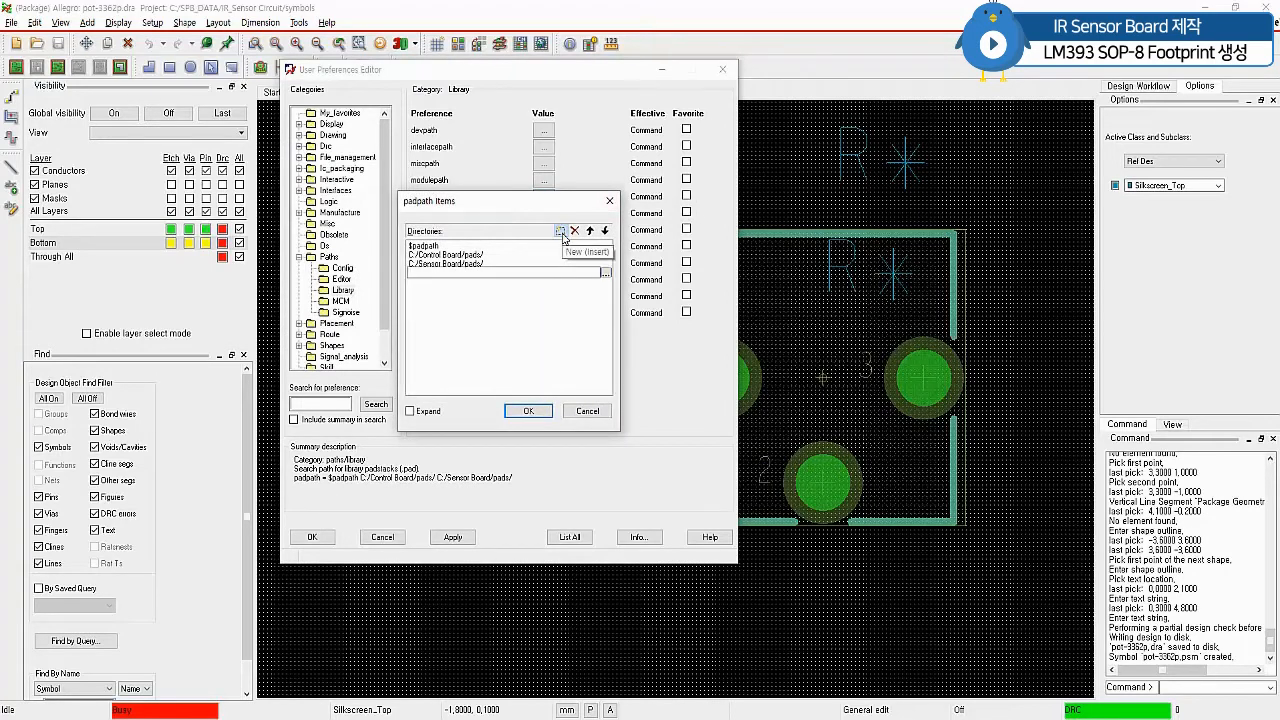
{"action": "left_click", "coordinate": [605, 272]}
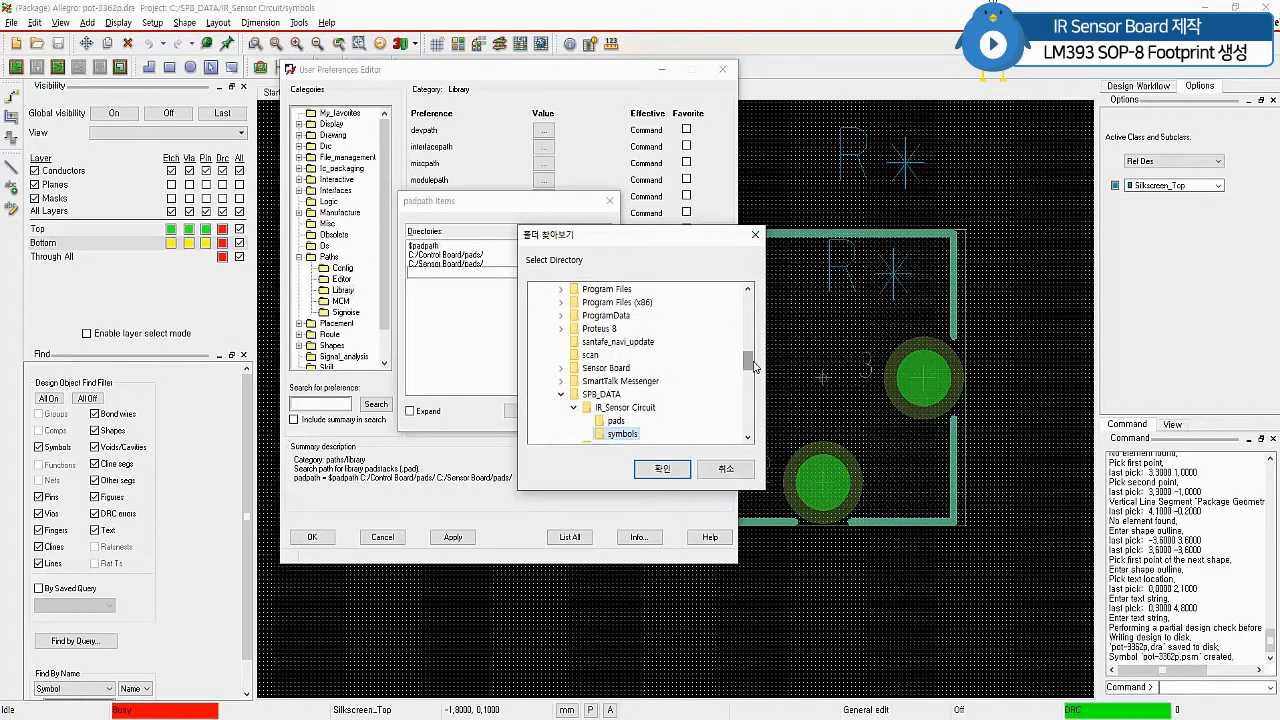
{"action": "scroll", "coordinate": [746, 362], "scroll_direction": "down", "scroll_amount": 2}
{"action": "left_click", "coordinate": [616, 342]}
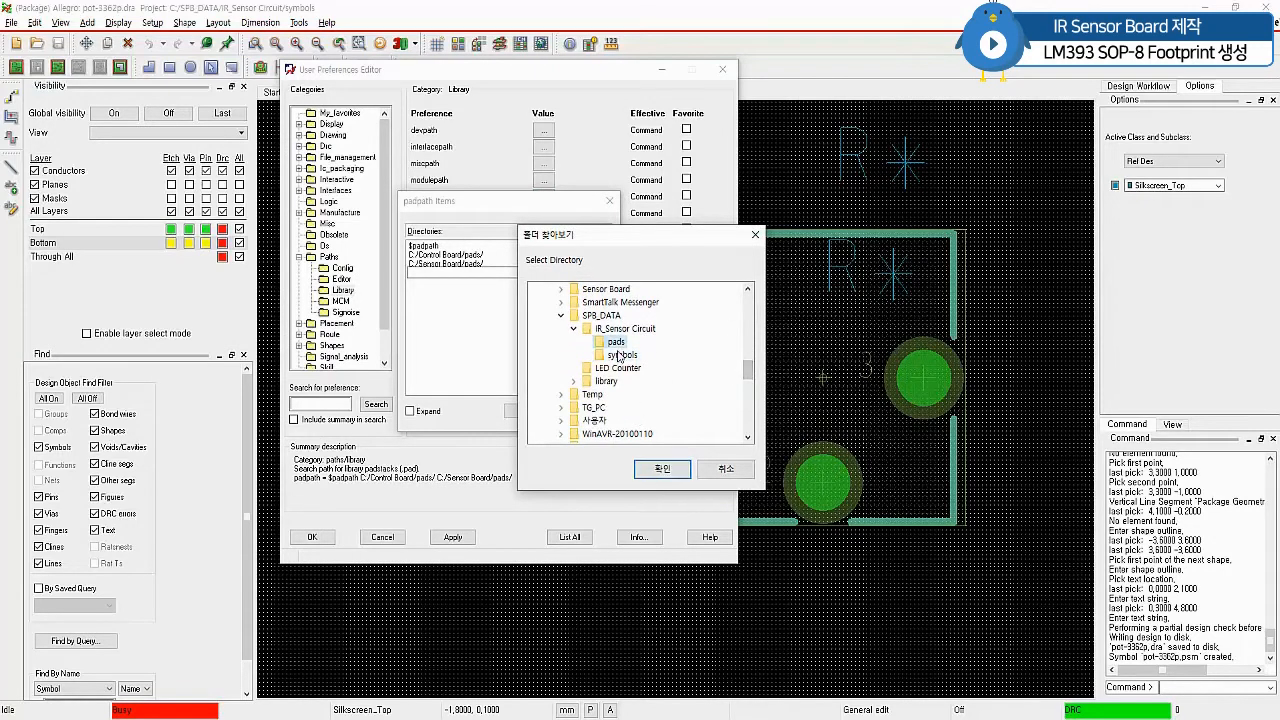
{"action": "left_click", "coordinate": [662, 468]}
{"action": "left_click", "coordinate": [538, 410]}
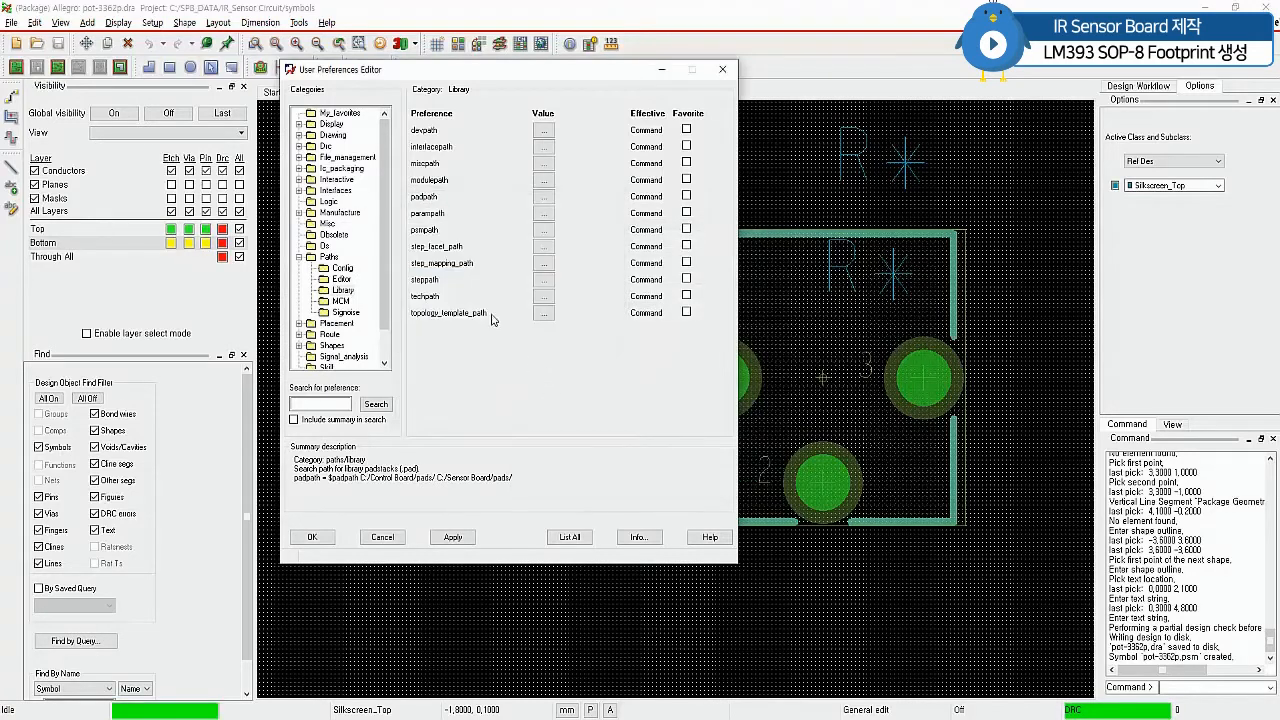
- Add the SPB_DATA/IR_Sensor Circuit/symbols folder to the psmpath library search directories, and apply and close the user preferences
{"action": "left_click", "coordinate": [543, 229]}
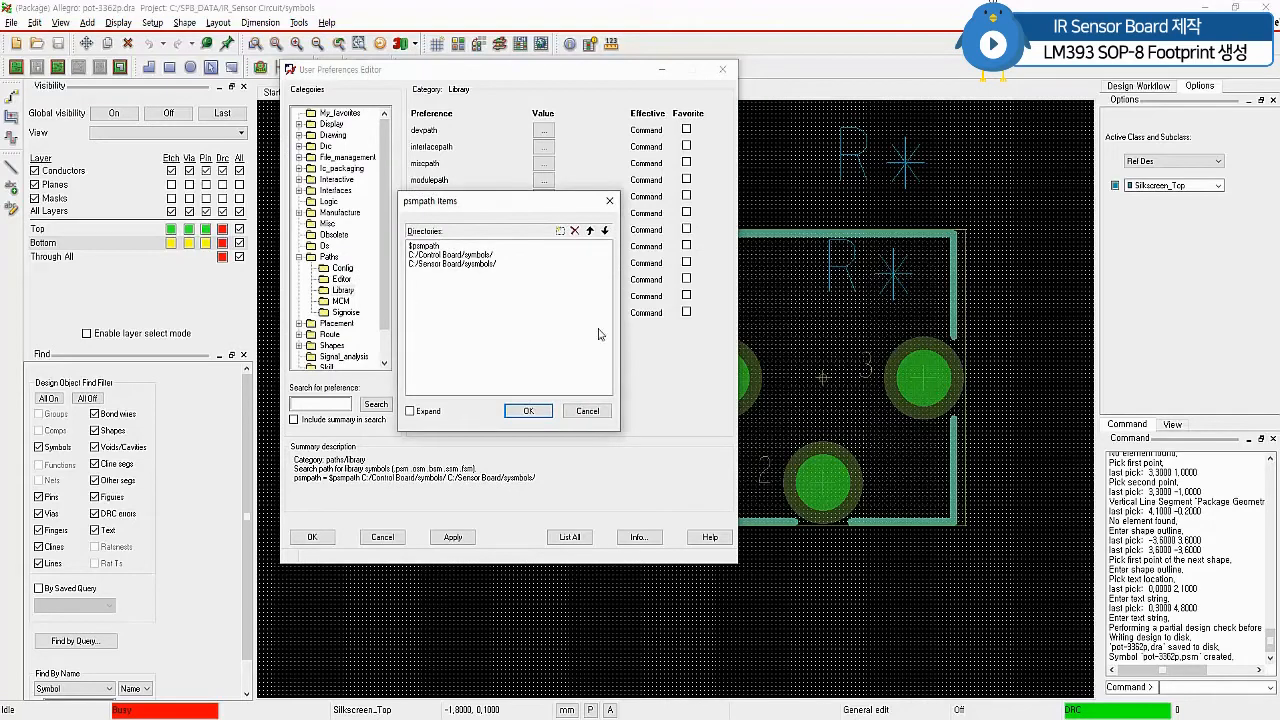
{"action": "left_click", "coordinate": [560, 231]}
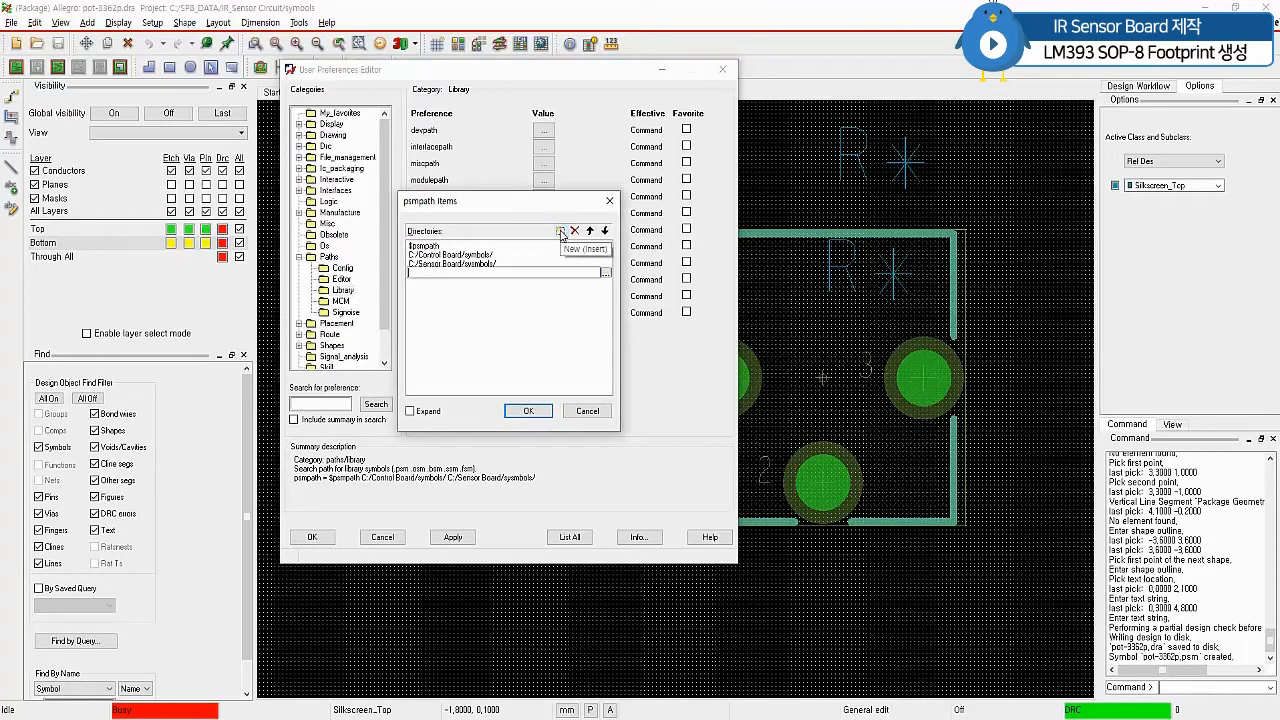
{"action": "left_click", "coordinate": [605, 272]}
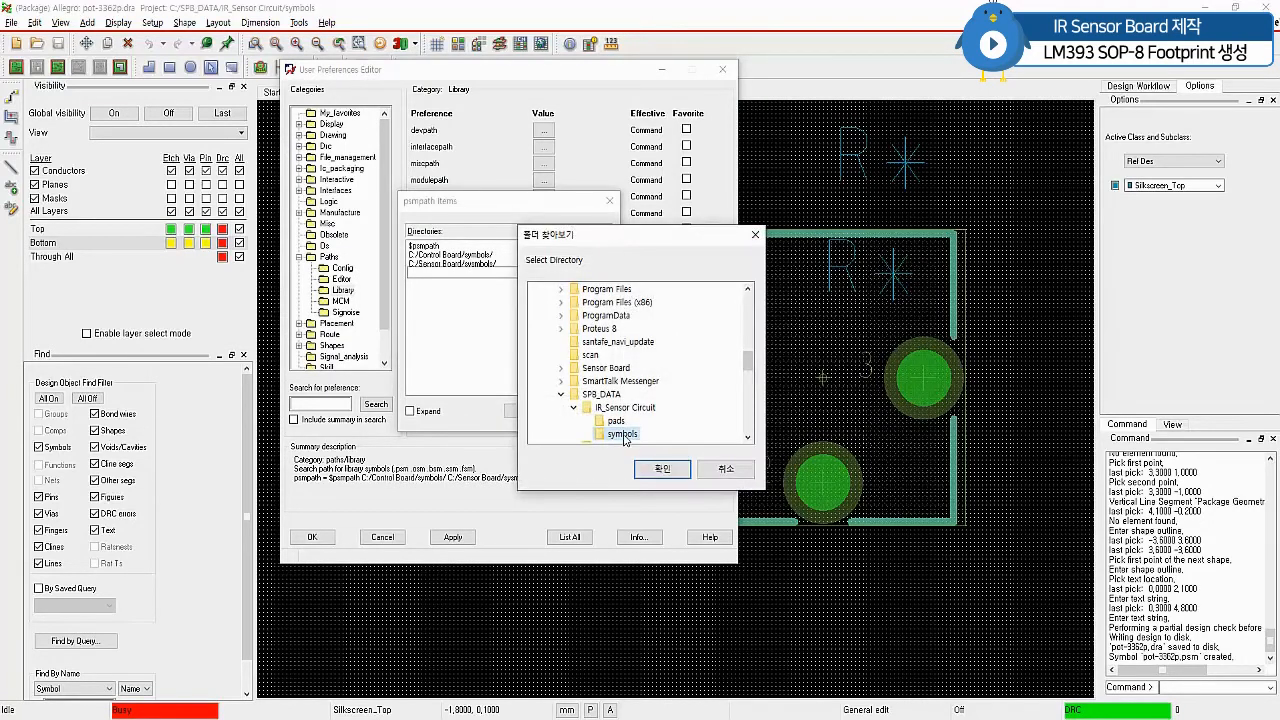
{"action": "left_click", "coordinate": [662, 469]}
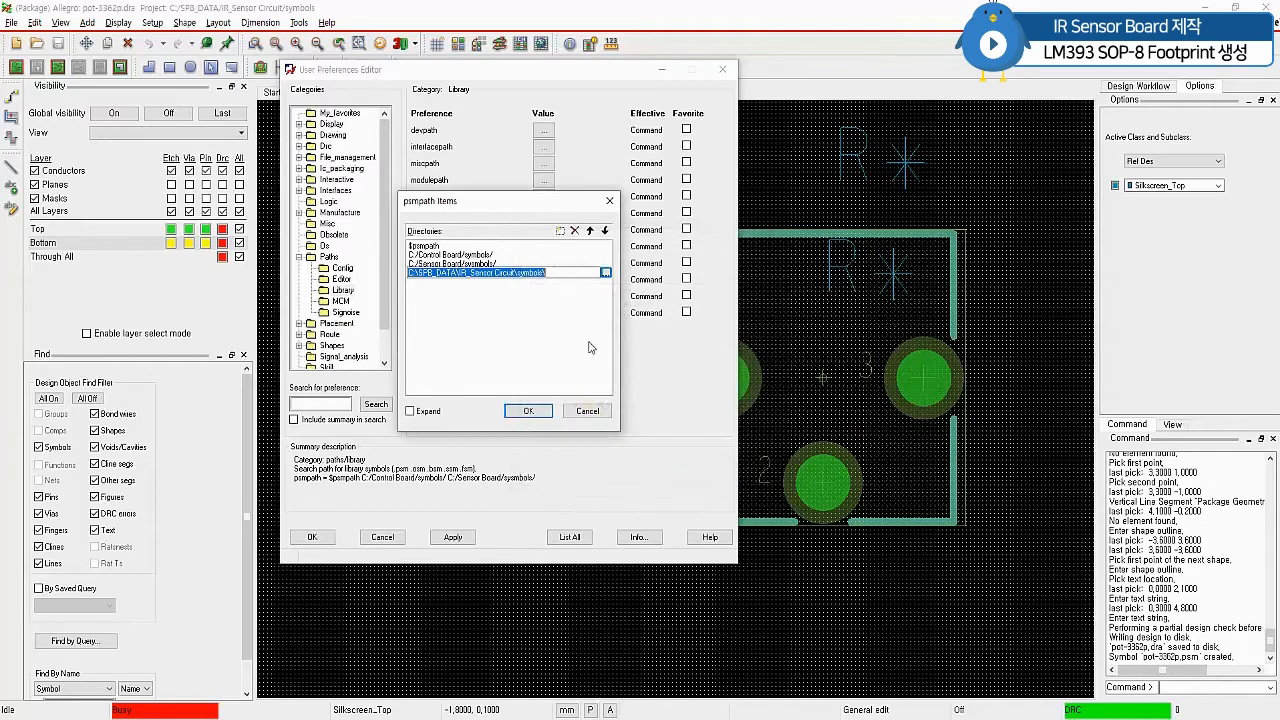
{"action": "left_click", "coordinate": [528, 411]}
{"action": "left_click", "coordinate": [453, 537]}
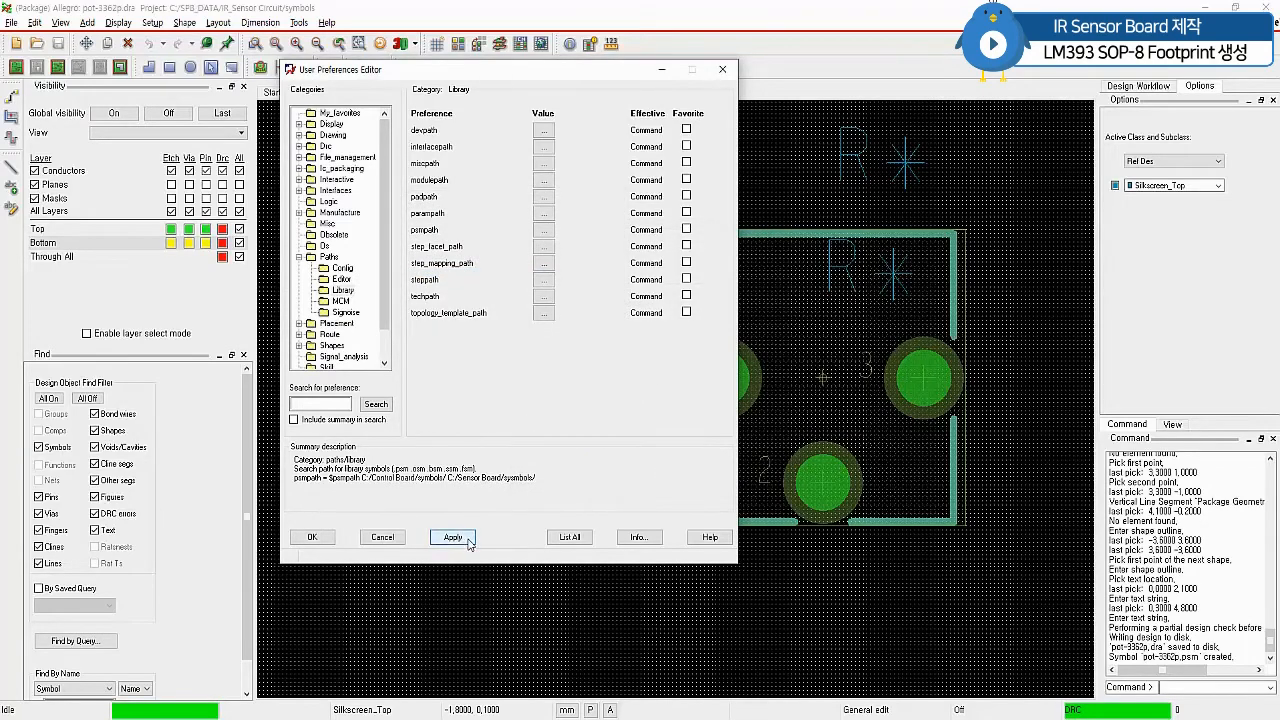
{"action": "left_click", "coordinate": [312, 537]}
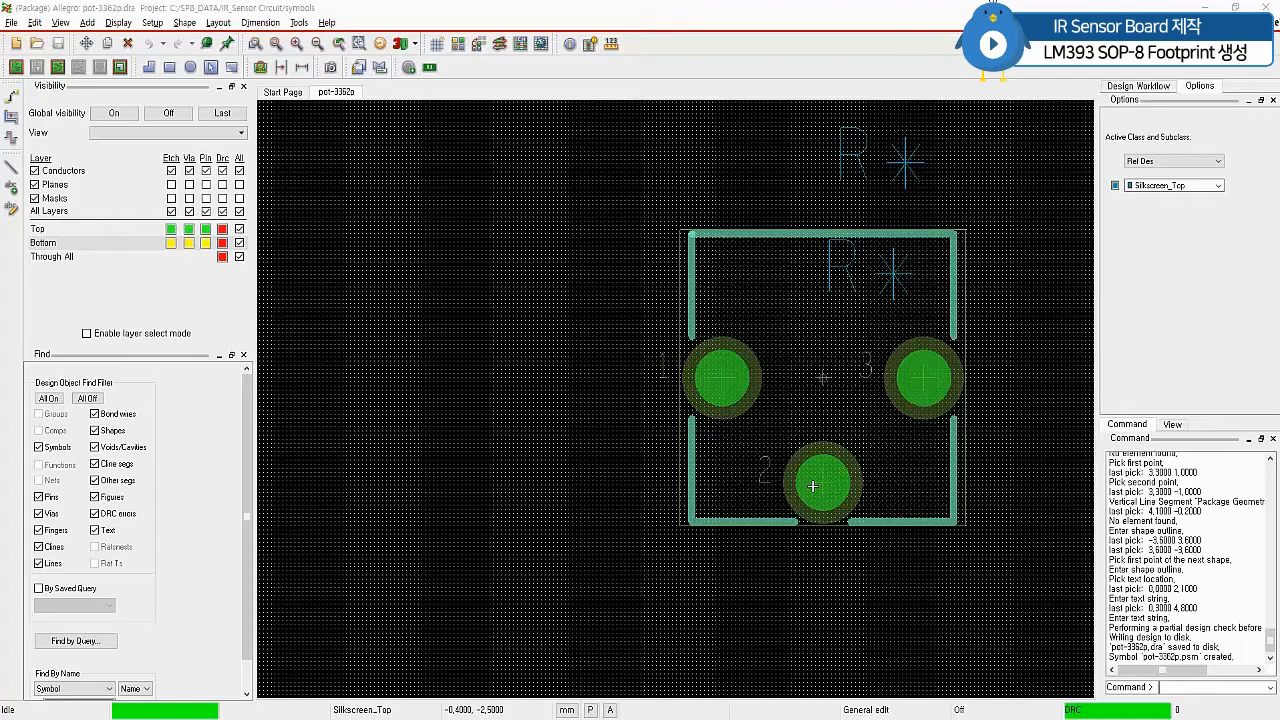
- Create a new drawing named so-8 with the Package symbol (wizard) drawing type
{"action": "left_click", "coordinate": [13, 23]}
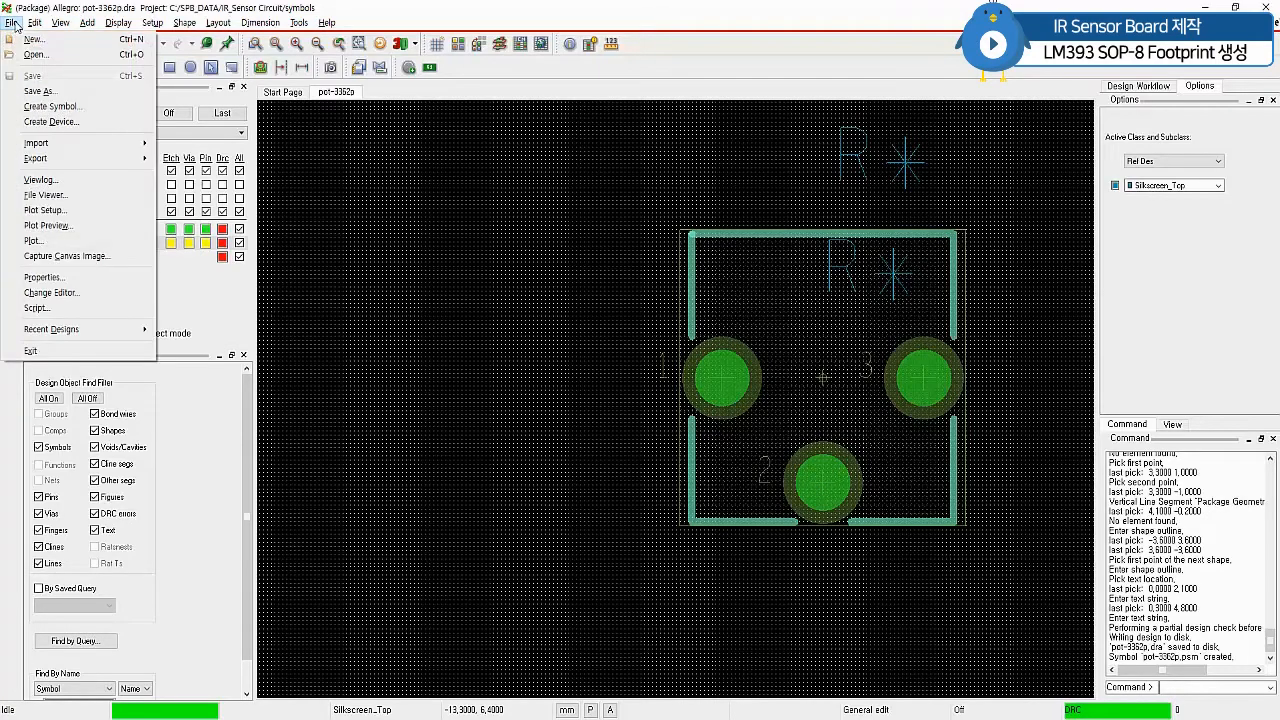
{"action": "left_click", "coordinate": [33, 39]}
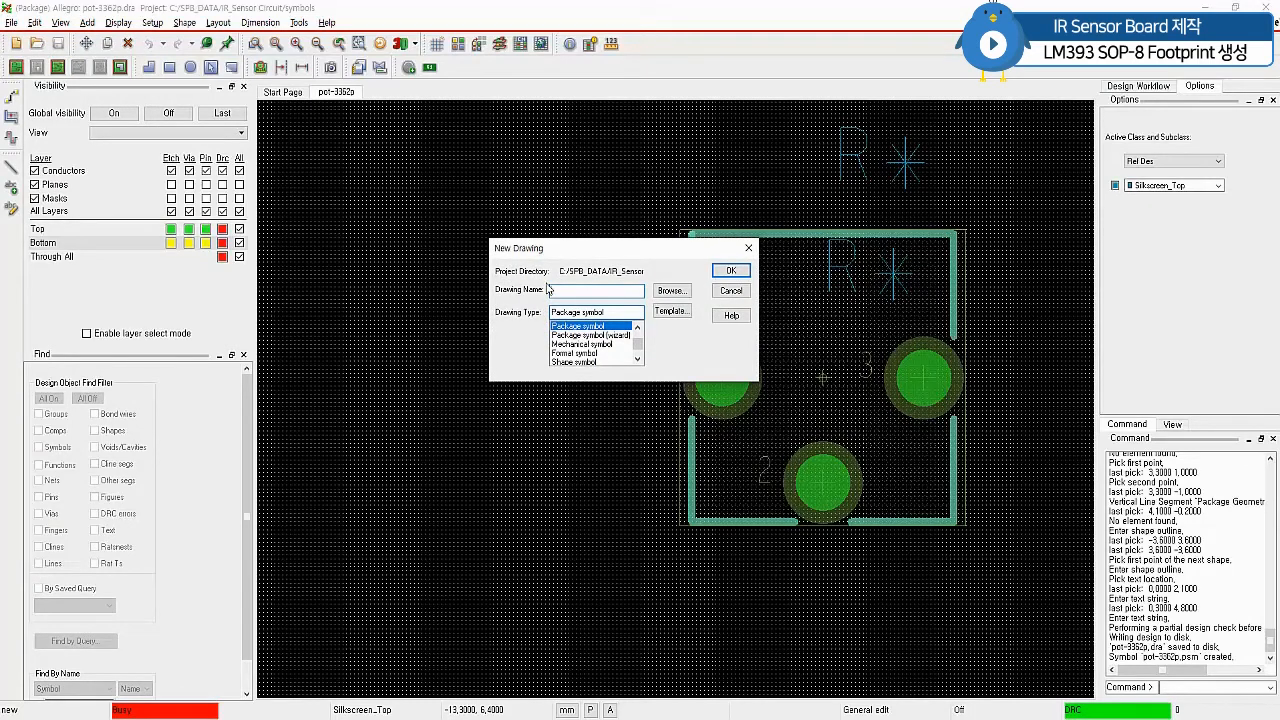
{"action": "left_click", "coordinate": [547, 289]}
{"action": "type", "text": "so-8"}
{"action": "left_click", "coordinate": [590, 335]}
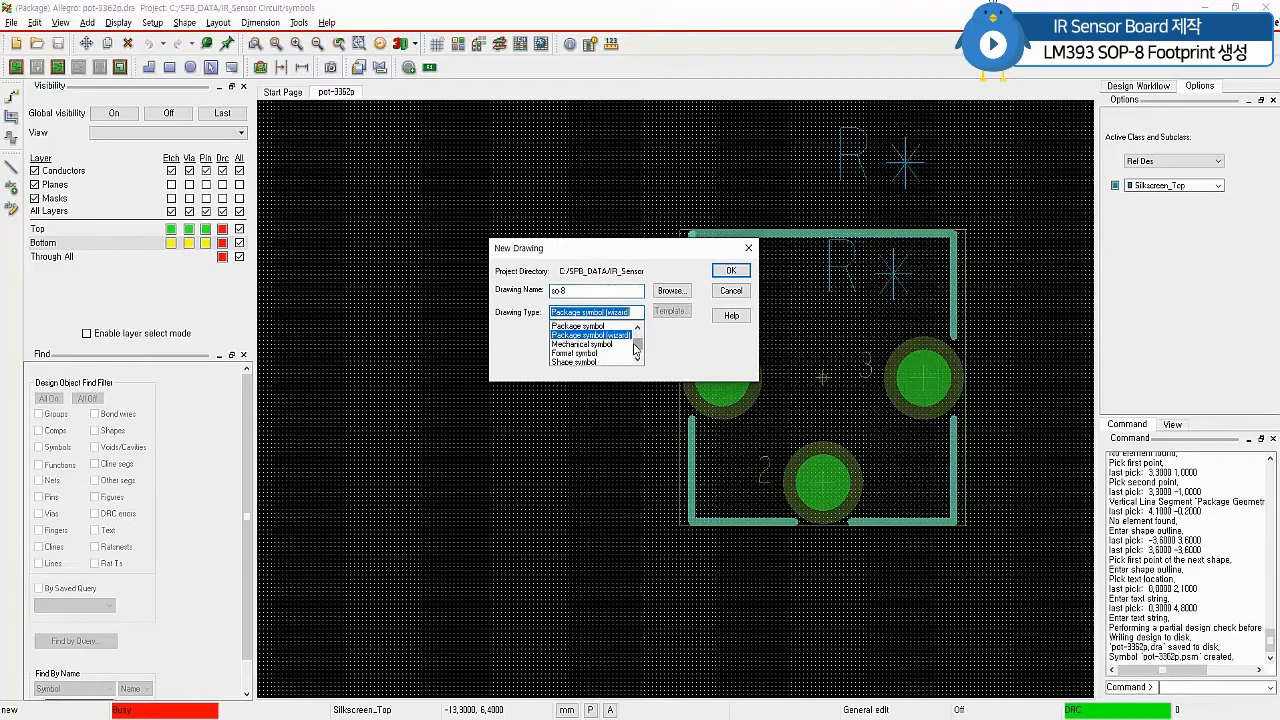
{"action": "left_click", "coordinate": [716, 280]}
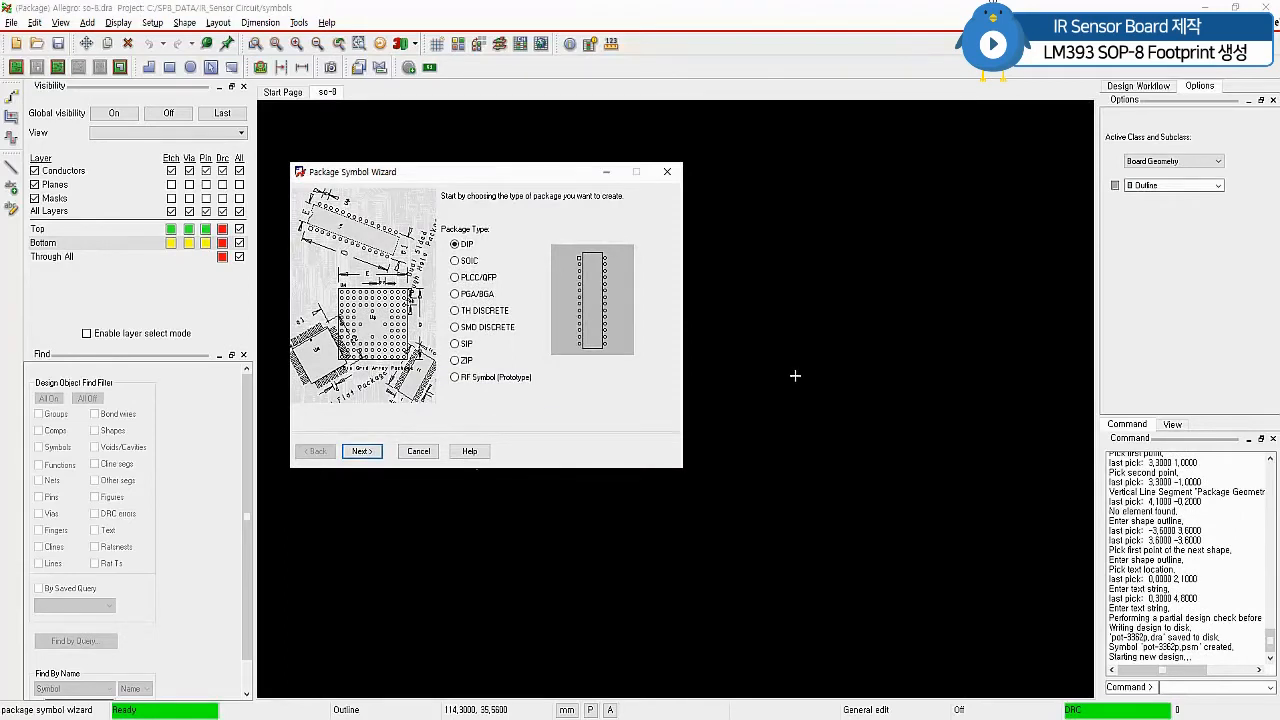
- Choose SOIC as the package type and load the default Cadence supplied template
{"action": "key", "text": "Down"}
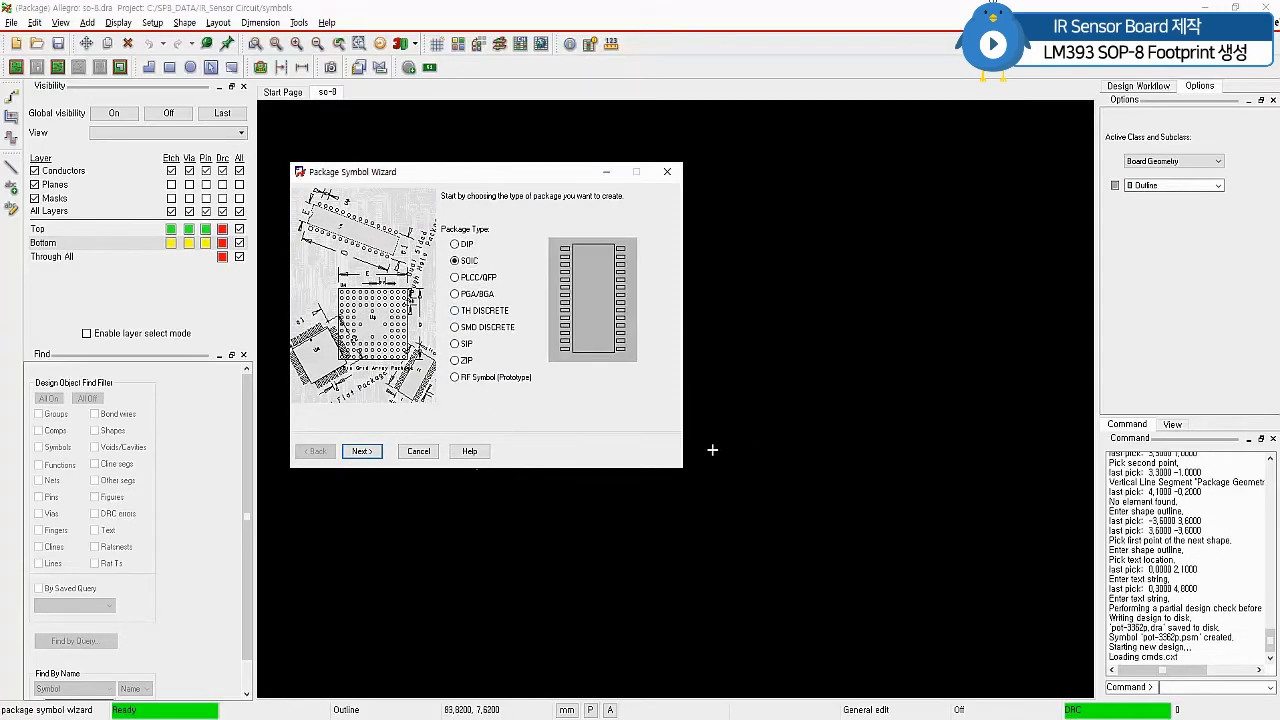
{"action": "left_click", "coordinate": [362, 451]}
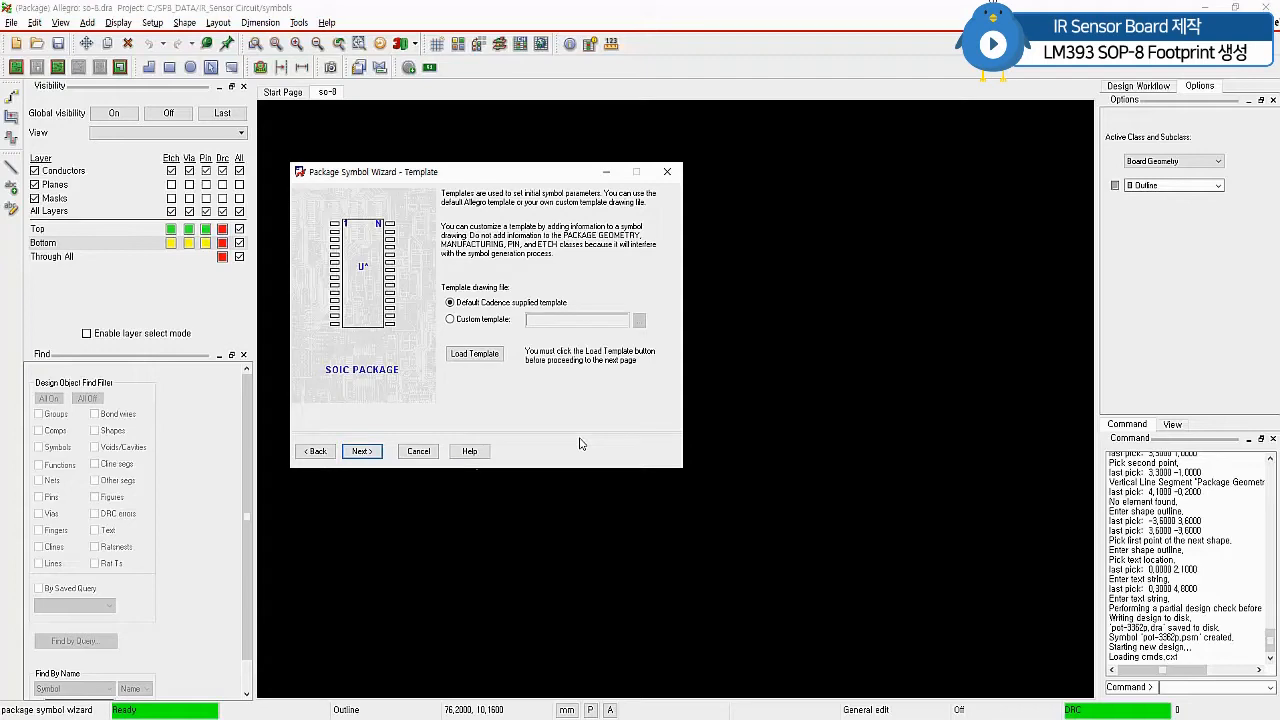
{"action": "left_click", "coordinate": [473, 358]}
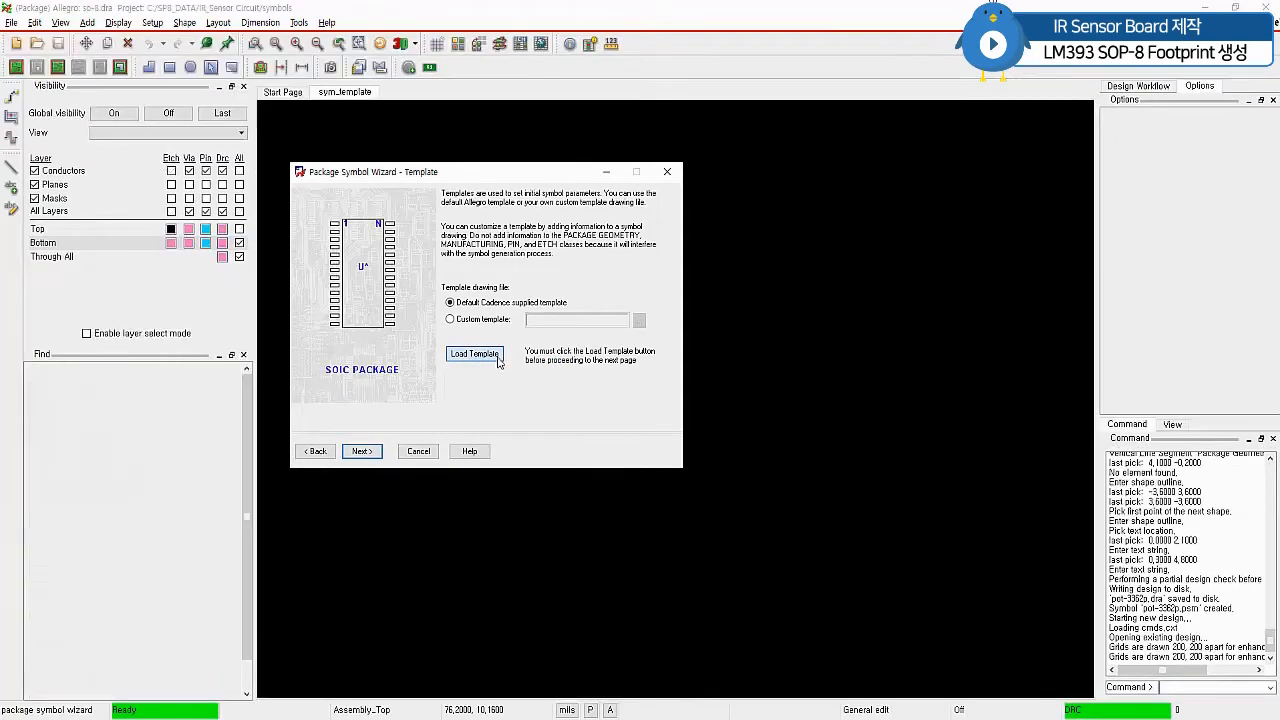
{"action": "left_click", "coordinate": [362, 452]}
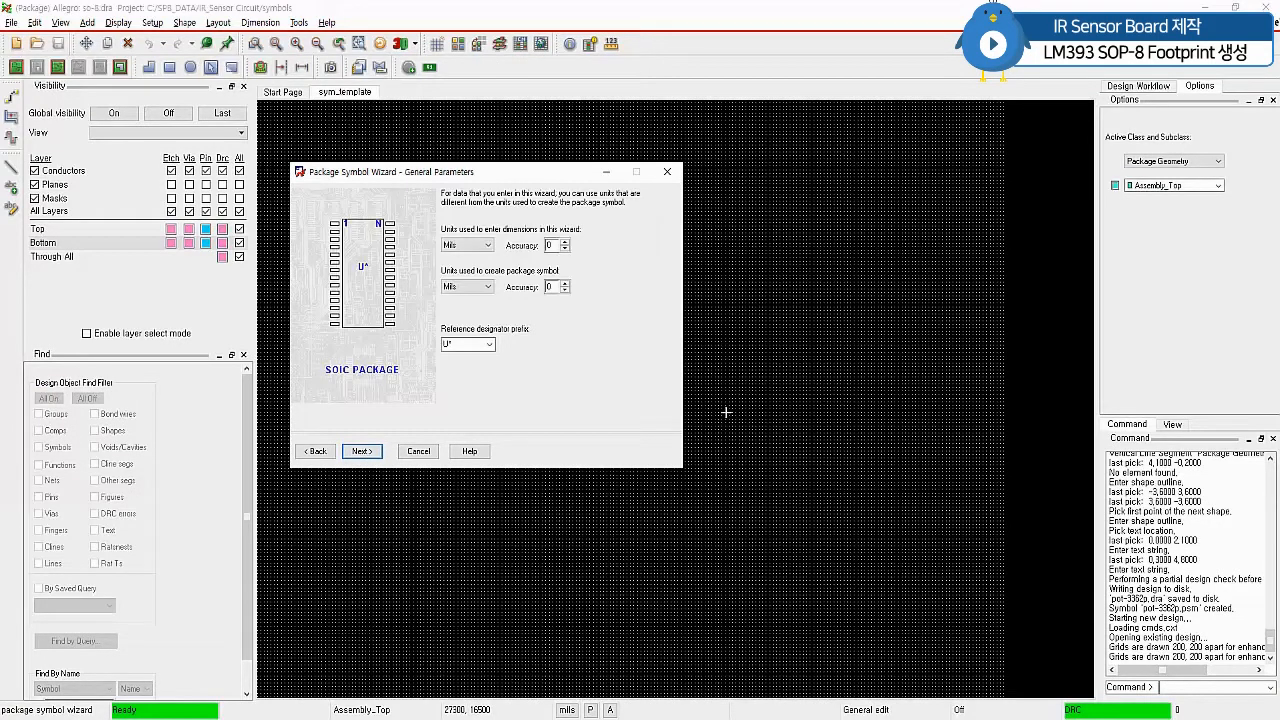
- Set the units for both entering dimensions and creating the package symbol to Millimeter
{"action": "left_click", "coordinate": [477, 248]}
{"action": "left_click", "coordinate": [458, 284]}
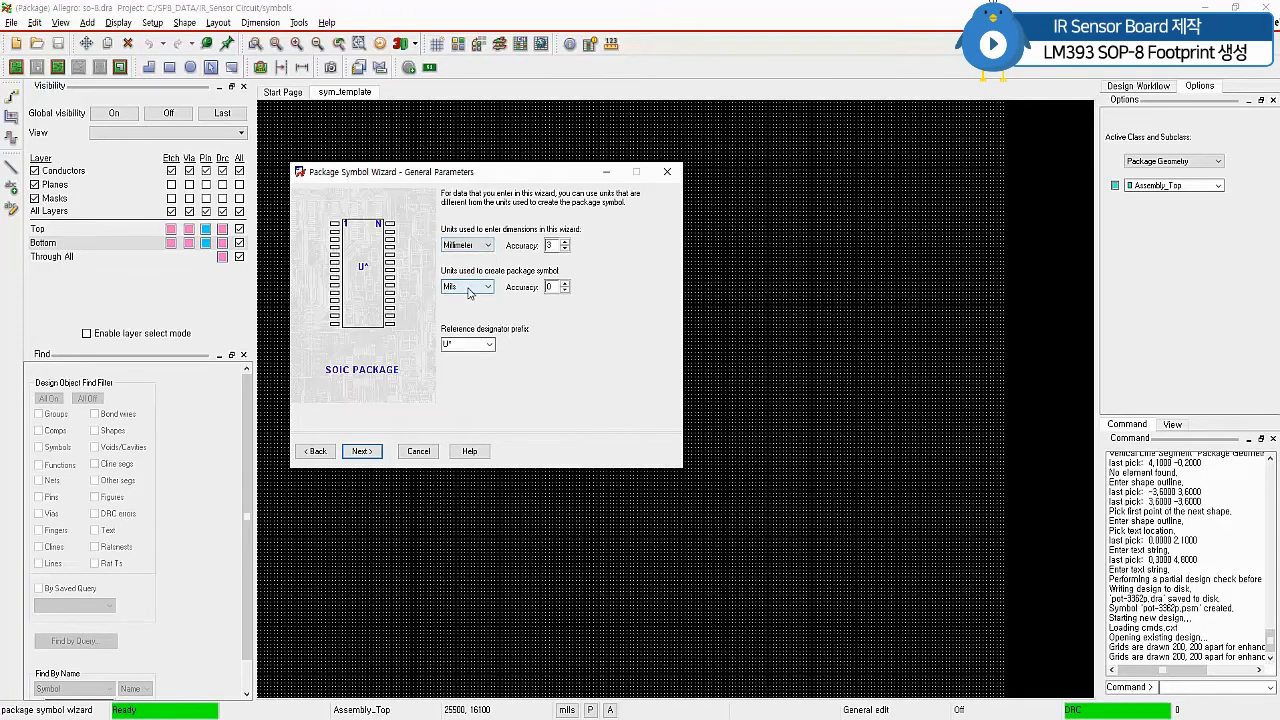
{"action": "left_click", "coordinate": [470, 288]}
{"action": "left_click", "coordinate": [460, 326]}
{"action": "left_click", "coordinate": [362, 451]}
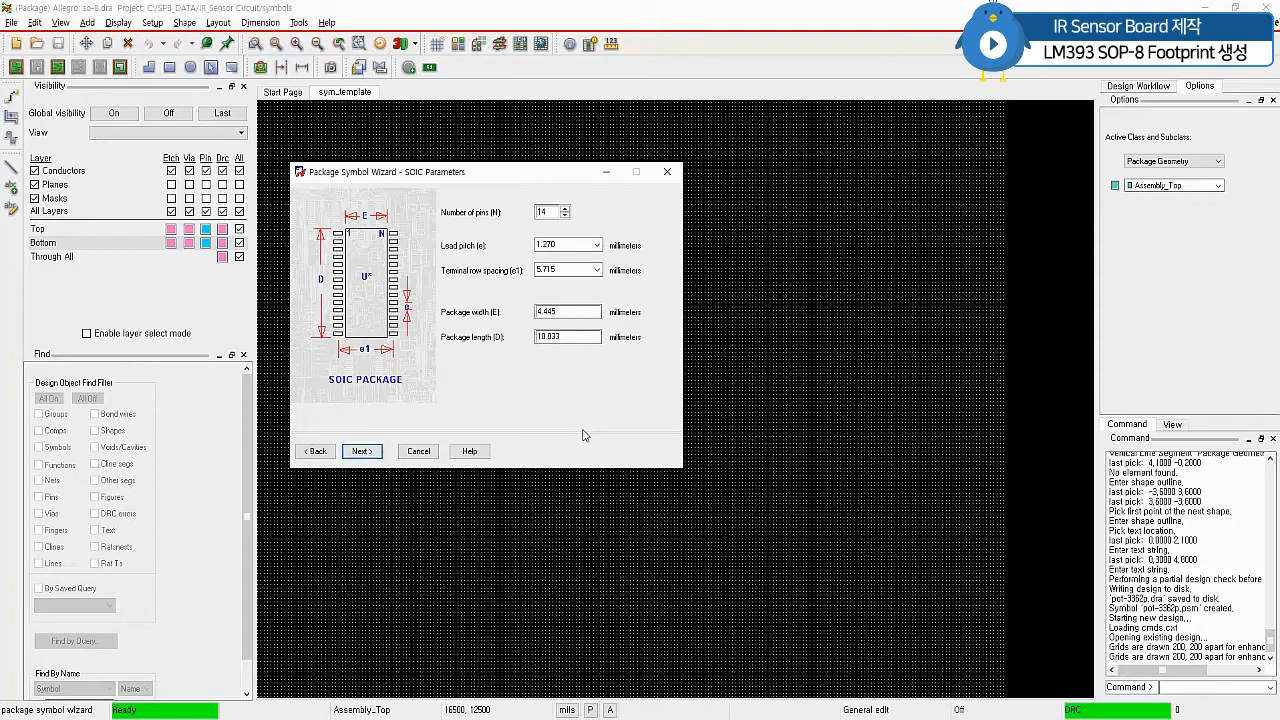
- Set the SOIC parameters to 8 pins, terminal row spacing 5.625 mm, package width 2.938 mm and package length 4.900 mm
{"action": "left_click_drag", "start_coordinate": [549, 215], "coordinate": [503, 217]}
{"action": "type", "text": "8"}
{"action": "key", "text": "Tab"}
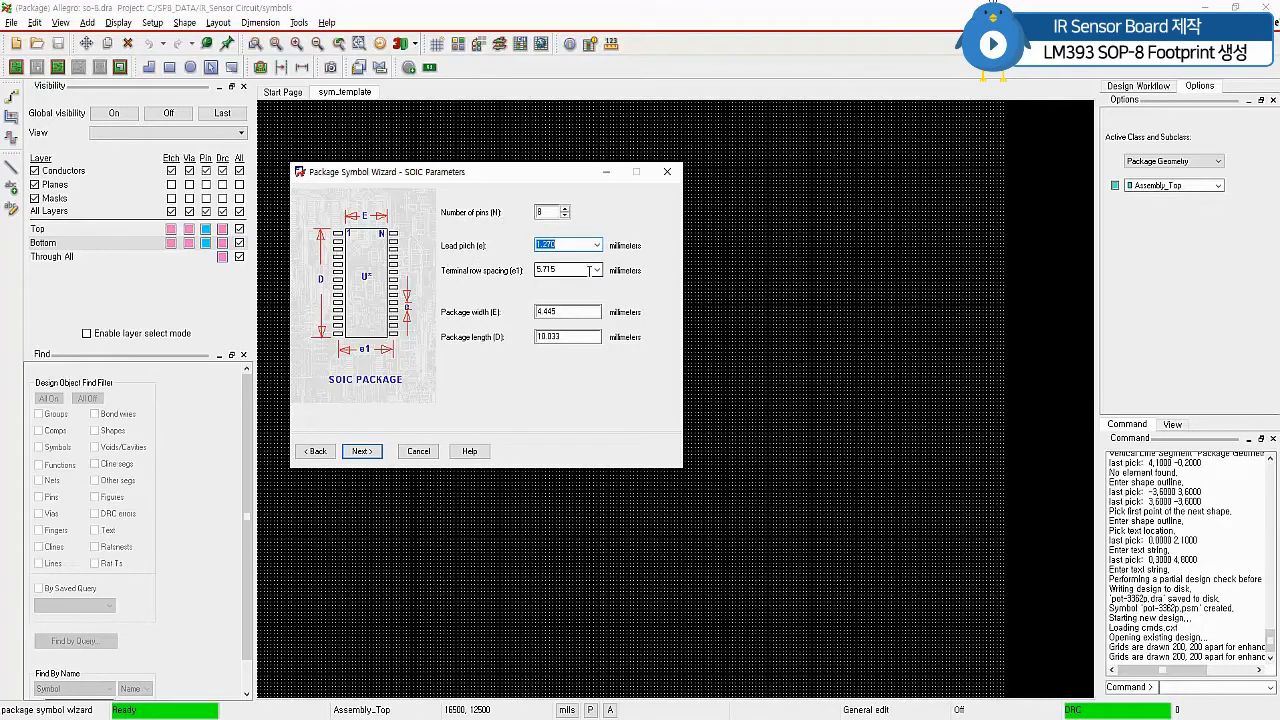
{"action": "left_click", "coordinate": [557, 272]}
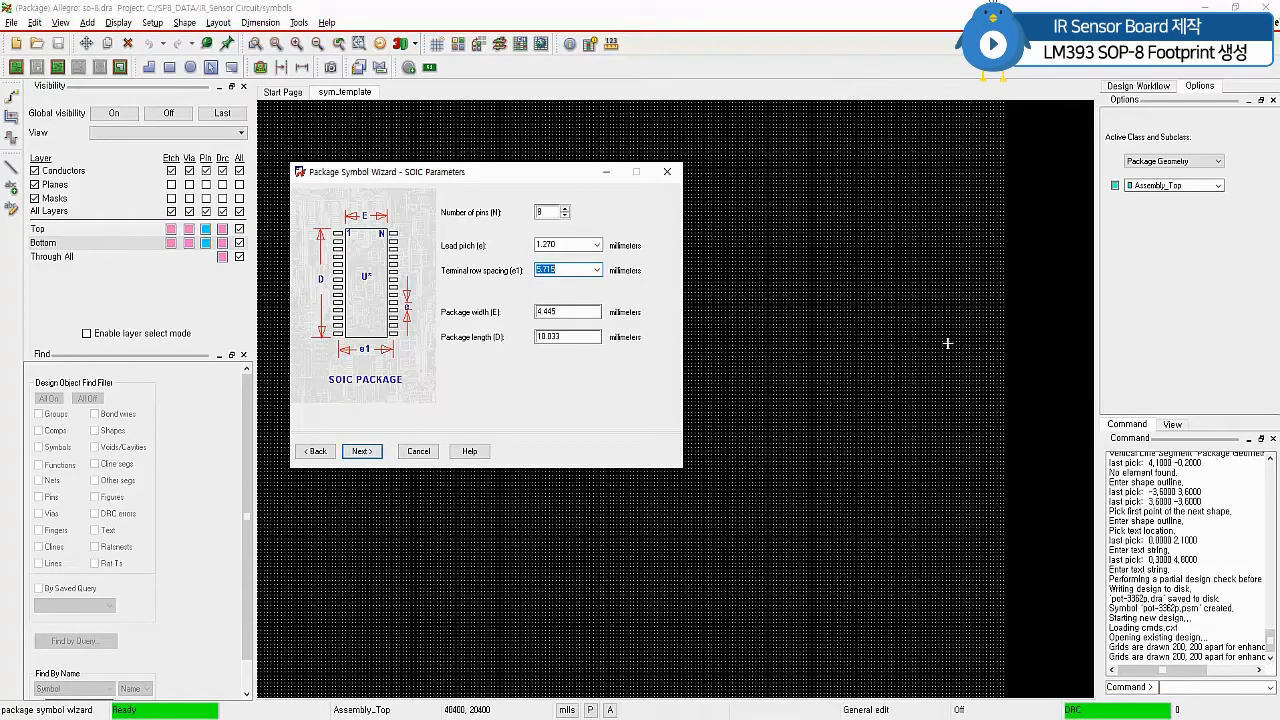
{"action": "type", "text": "5.625"}
{"action": "key", "text": "Tab"}
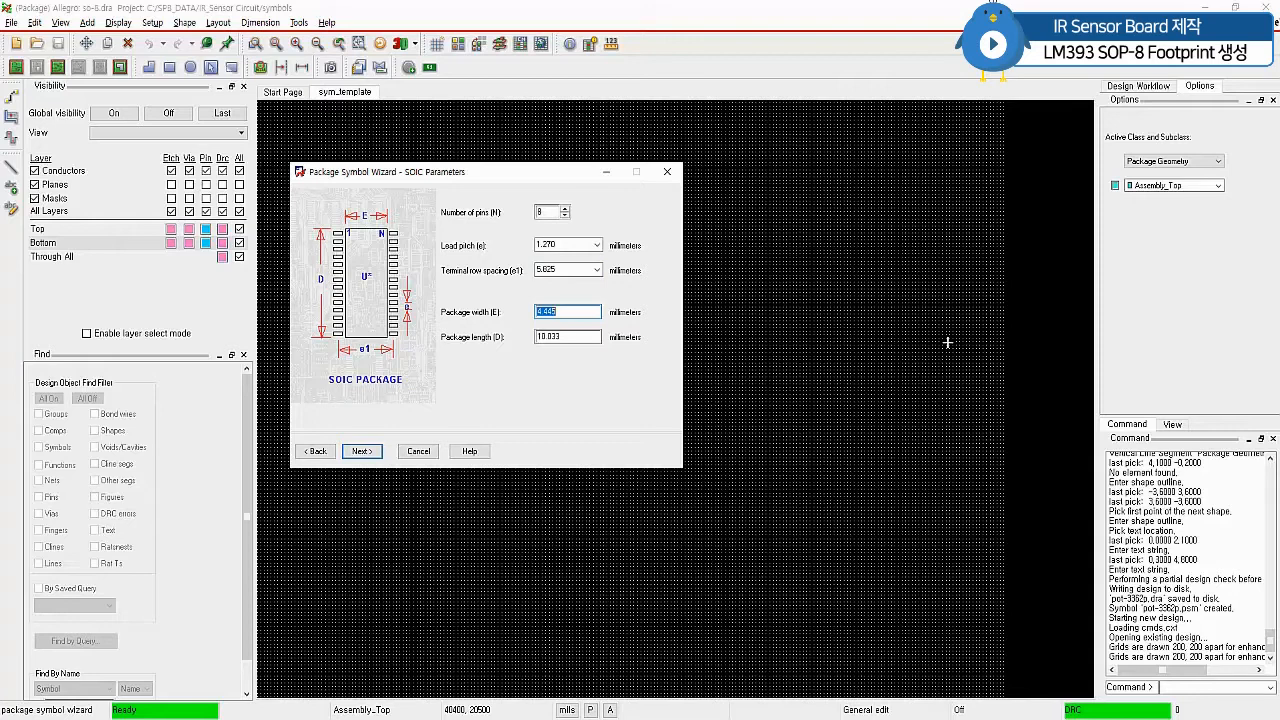
{"action": "type", "text": "2.938"}
{"action": "key", "text": "Tab"}
{"action": "type", "text": "4.900"}
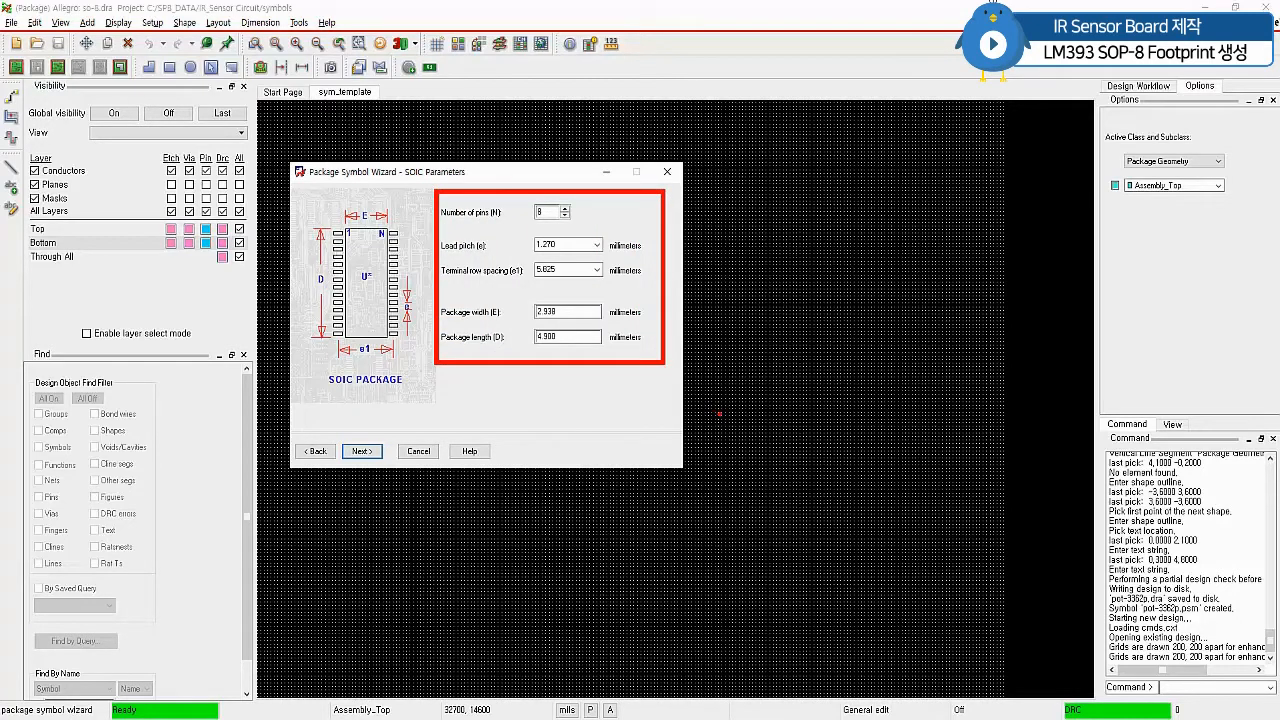
{"action": "mouse_move", "coordinate": [537, 221]}
{"action": "left_mouse_down"}
{"action": "mouse_move", "coordinate": [549, 221]}
{"action": "mouse_move", "coordinate": [544, 254]}
{"action": "mouse_move", "coordinate": [557, 254]}
{"action": "mouse_move", "coordinate": [544, 282]}
{"action": "mouse_move", "coordinate": [560, 282]}
{"action": "left_mouse_up"}
{"action": "left_click_drag", "start_coordinate": [536, 320], "coordinate": [556, 320]}
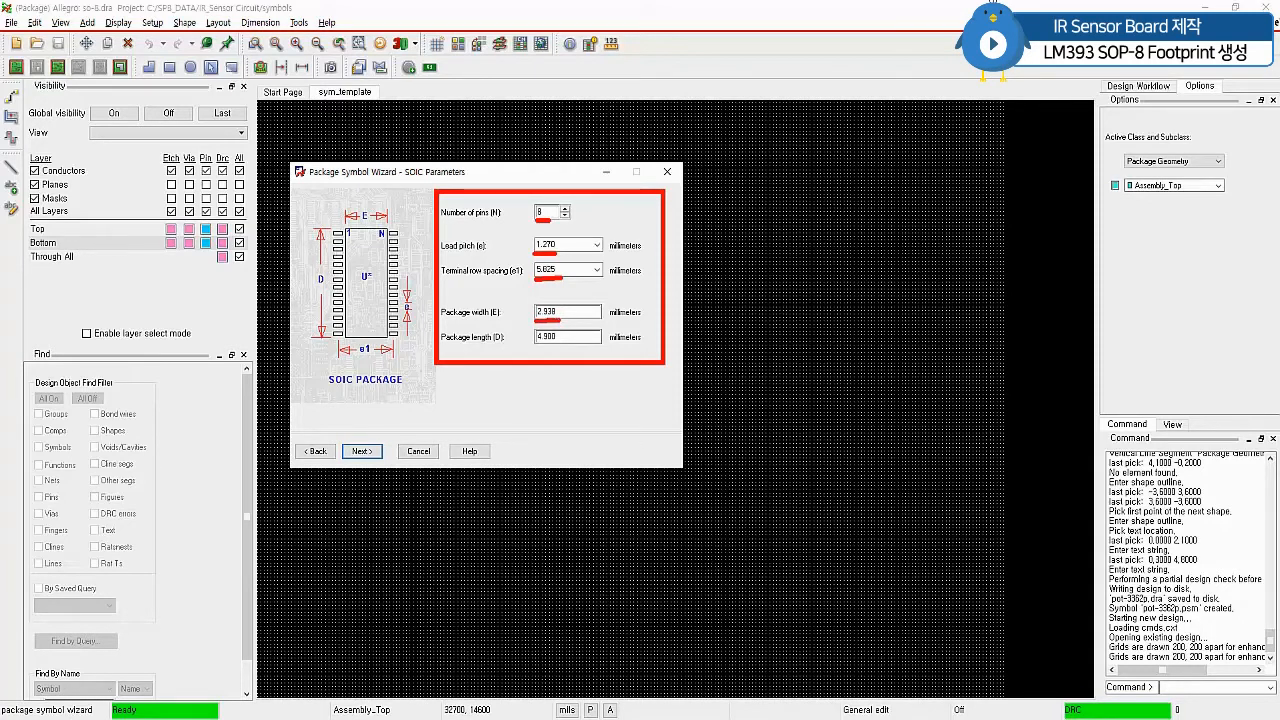
{"action": "left_click_drag", "start_coordinate": [556, 320], "coordinate": [562, 320]}
{"action": "left_click_drag", "start_coordinate": [536, 347], "coordinate": [558, 346]}
{"action": "key", "text": "Escape"}
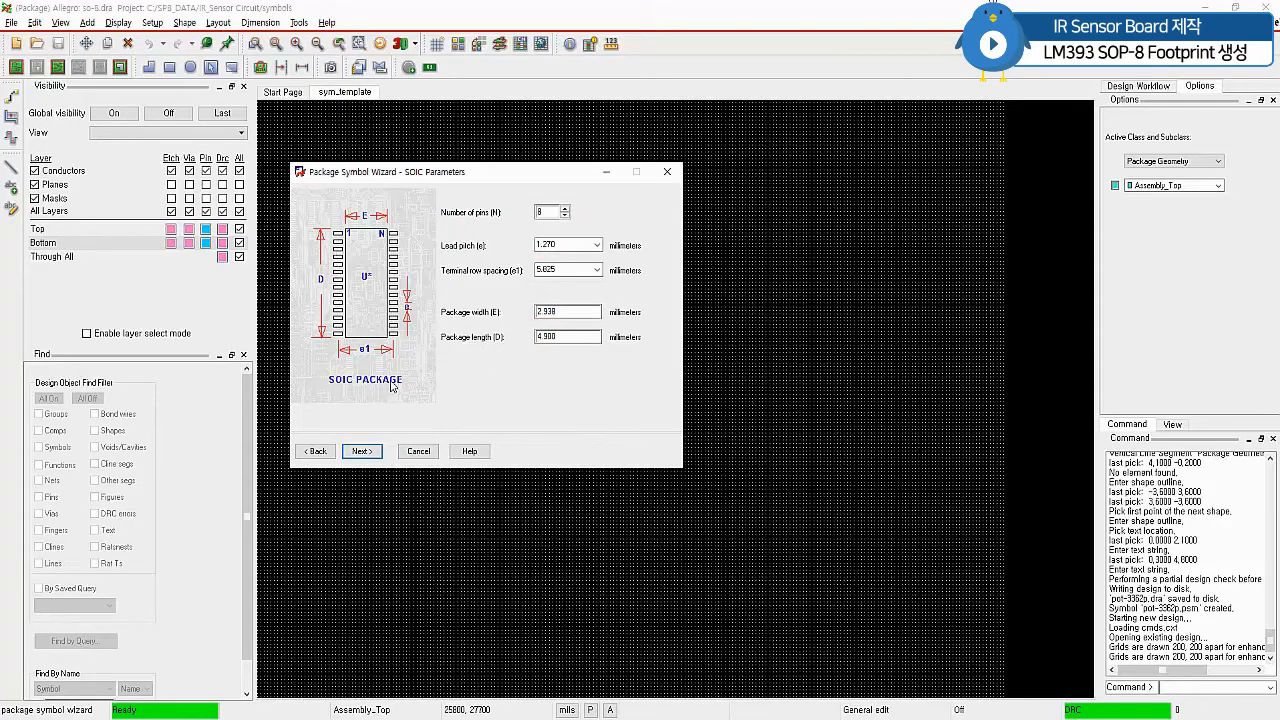
- Assign the smd1_93x0_65 padstack as the default for the symbol pins and pin 1
{"action": "left_click", "coordinate": [364, 451]}
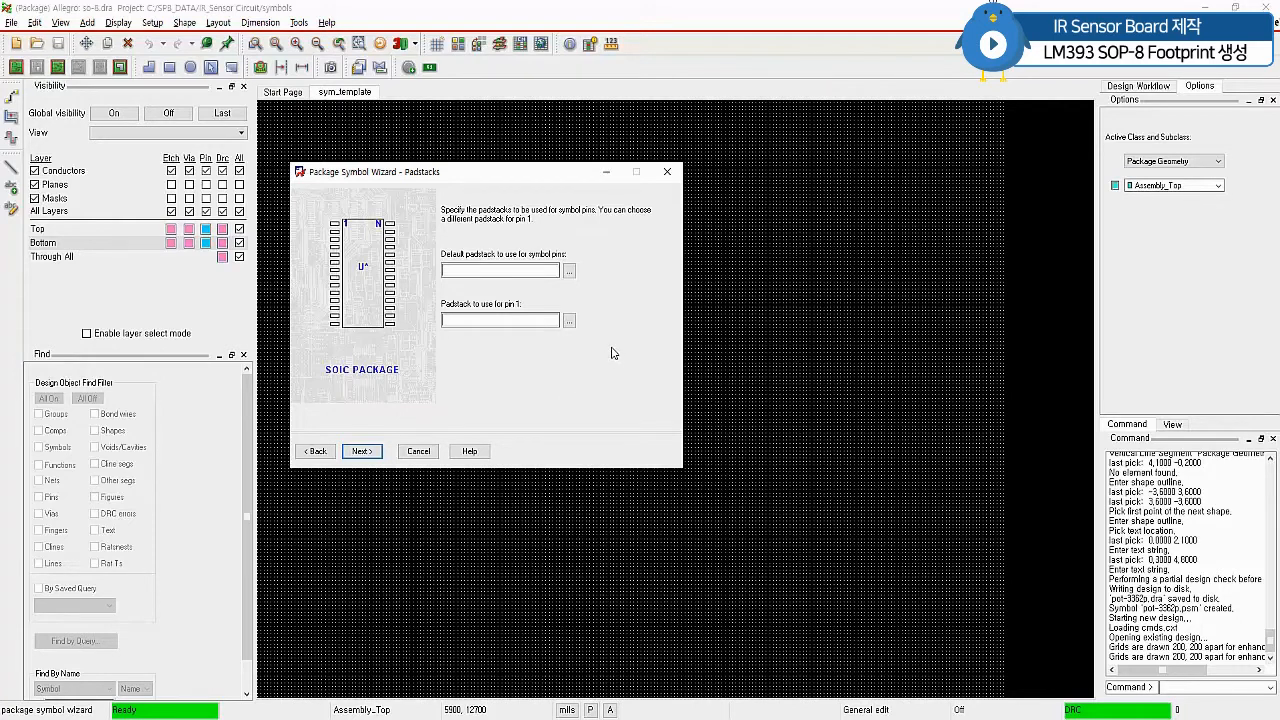
{"action": "left_click", "coordinate": [569, 271]}
{"action": "type", "text": "smdlf"}
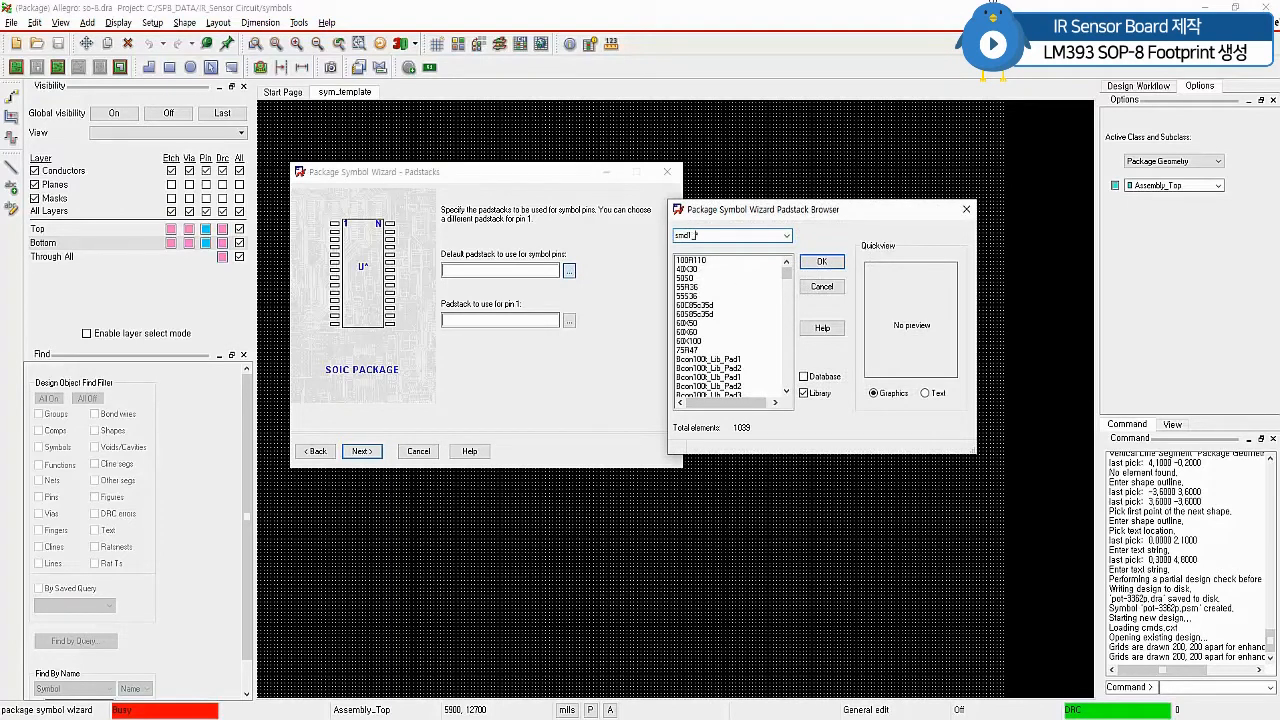
{"action": "type", "text": "93"}
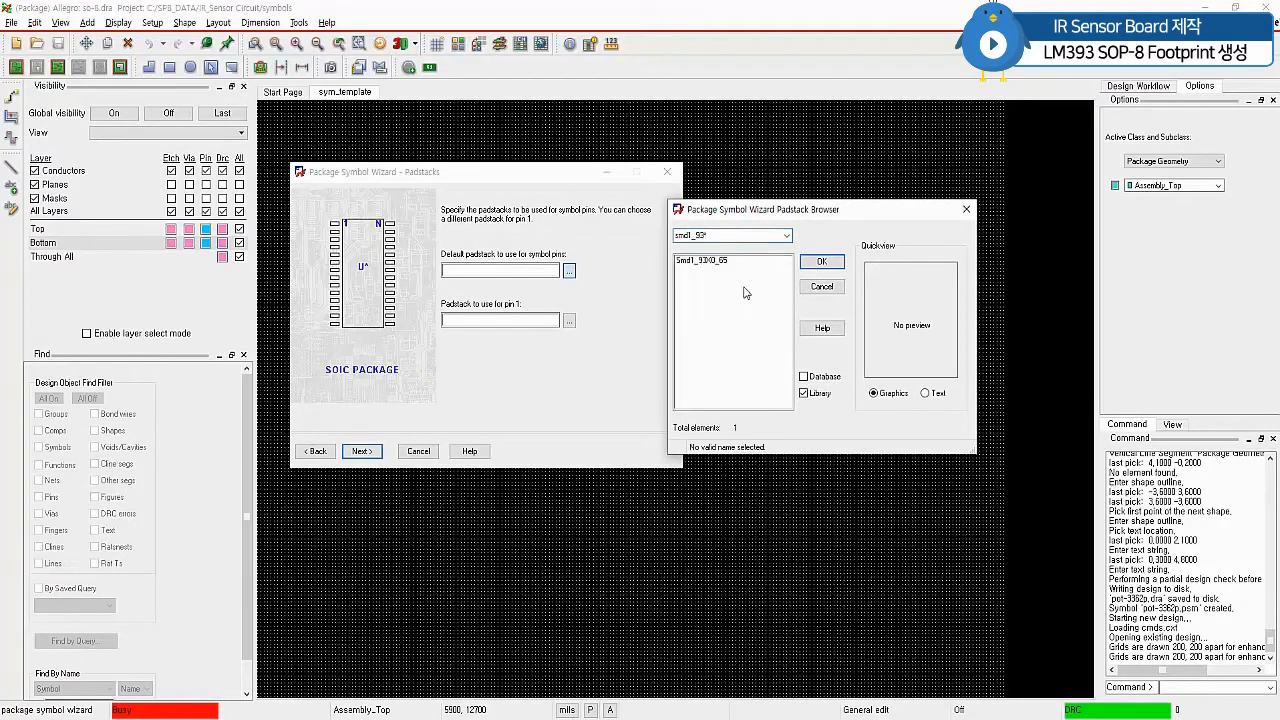
{"action": "left_click", "coordinate": [721, 262]}
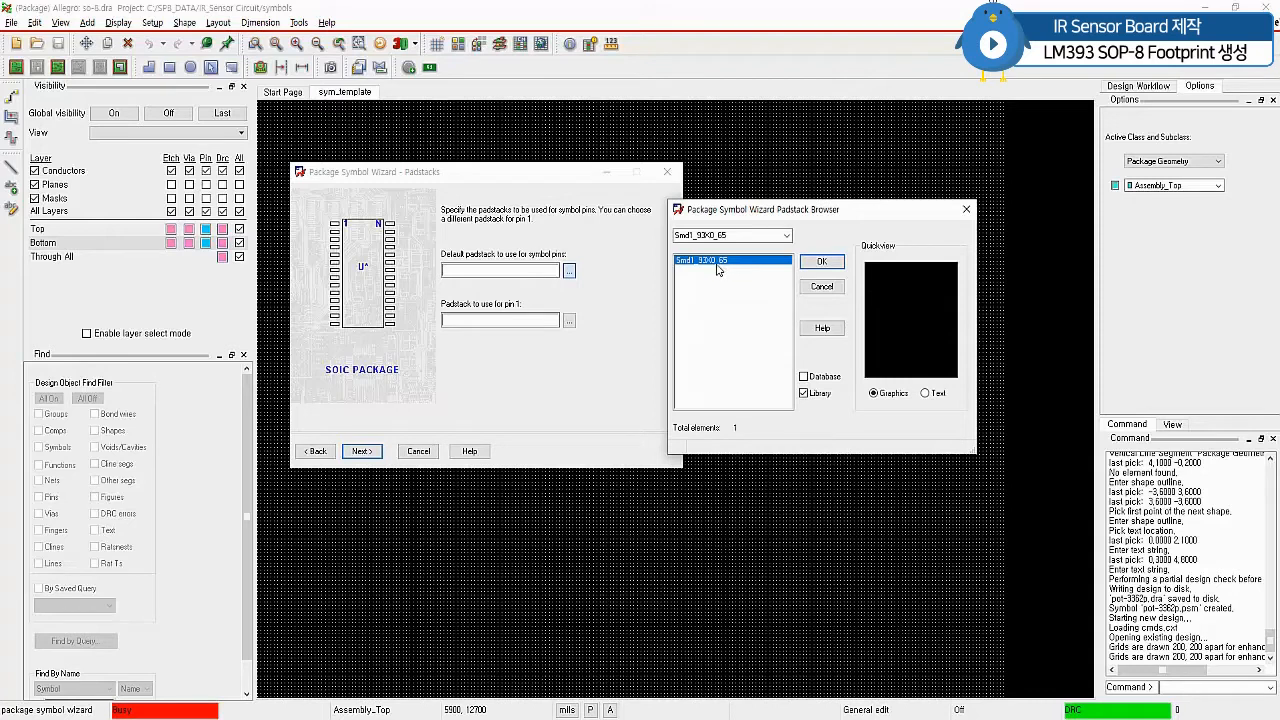
{"action": "left_click", "coordinate": [828, 263]}
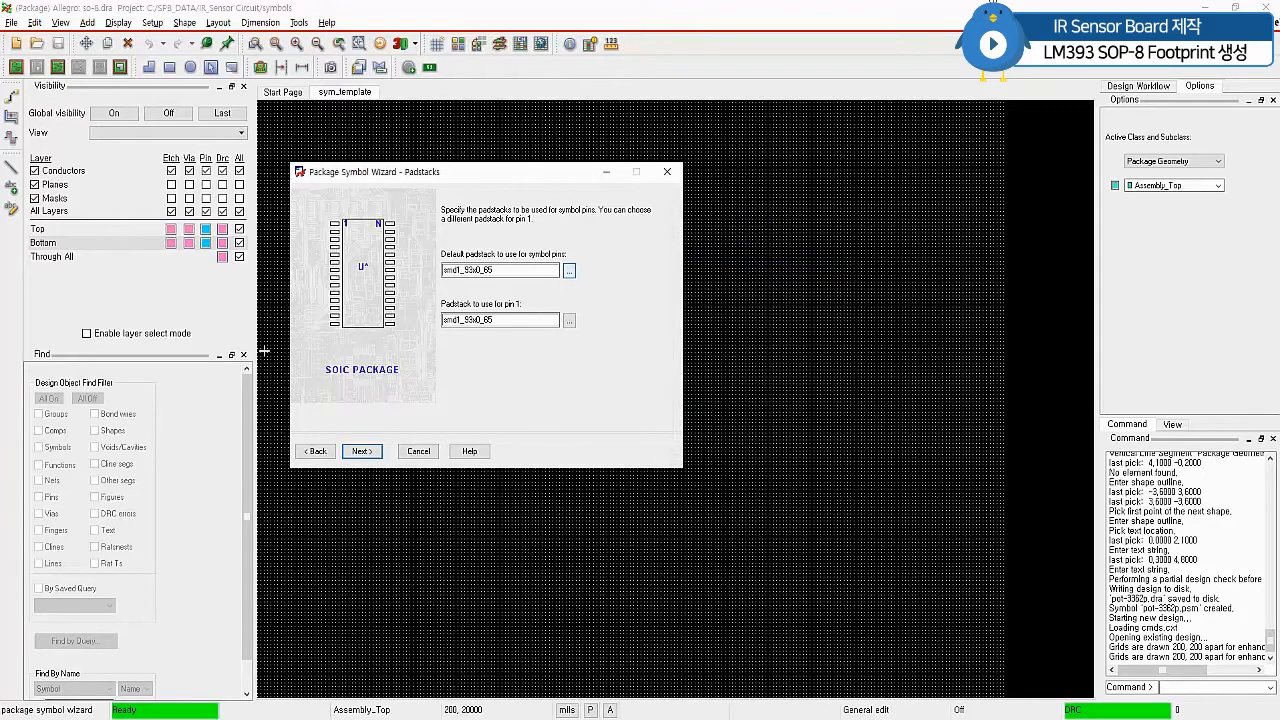
{"action": "left_click", "coordinate": [364, 452]}
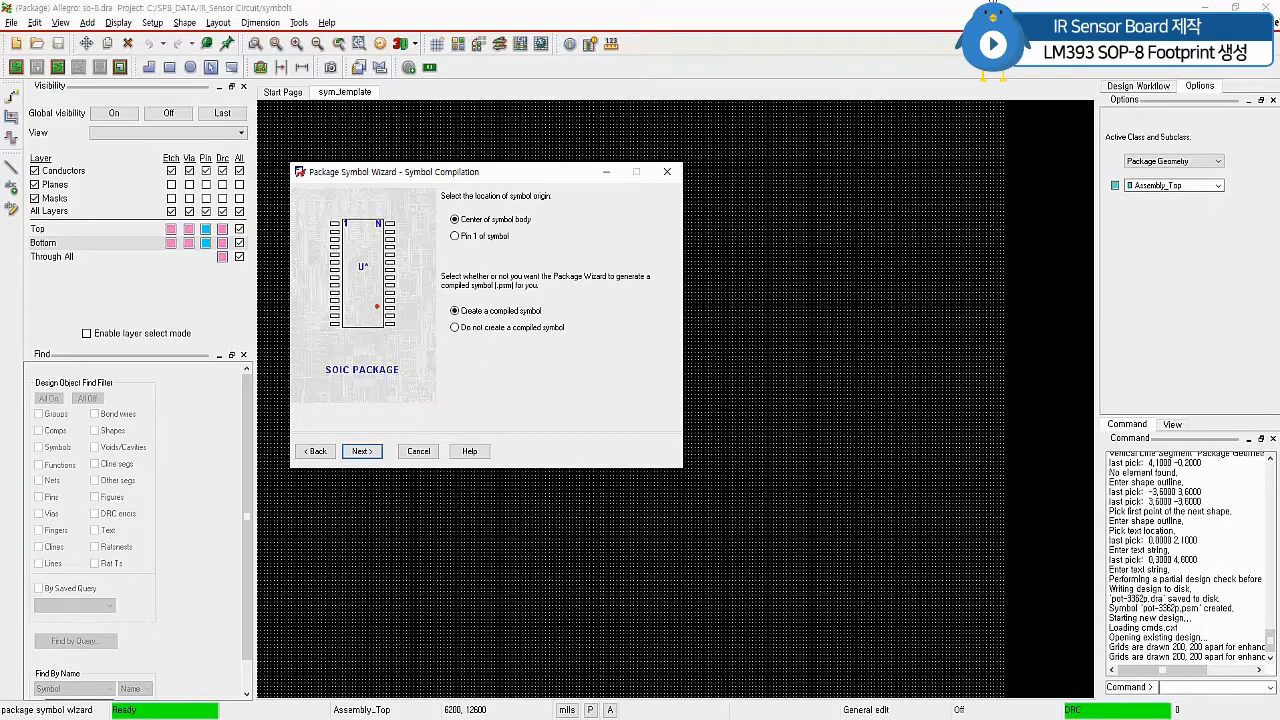
{"action": "left_click_drag", "start_coordinate": [462, 228], "coordinate": [531, 228]}
{"action": "mouse_move", "coordinate": [362, 273]}
{"action": "left_mouse_down"}
{"action": "mouse_move", "coordinate": [374, 272]}
{"action": "mouse_move", "coordinate": [364, 283]}
{"action": "left_mouse_up"}
{"action": "left_click_drag", "start_coordinate": [460, 322], "coordinate": [543, 322]}
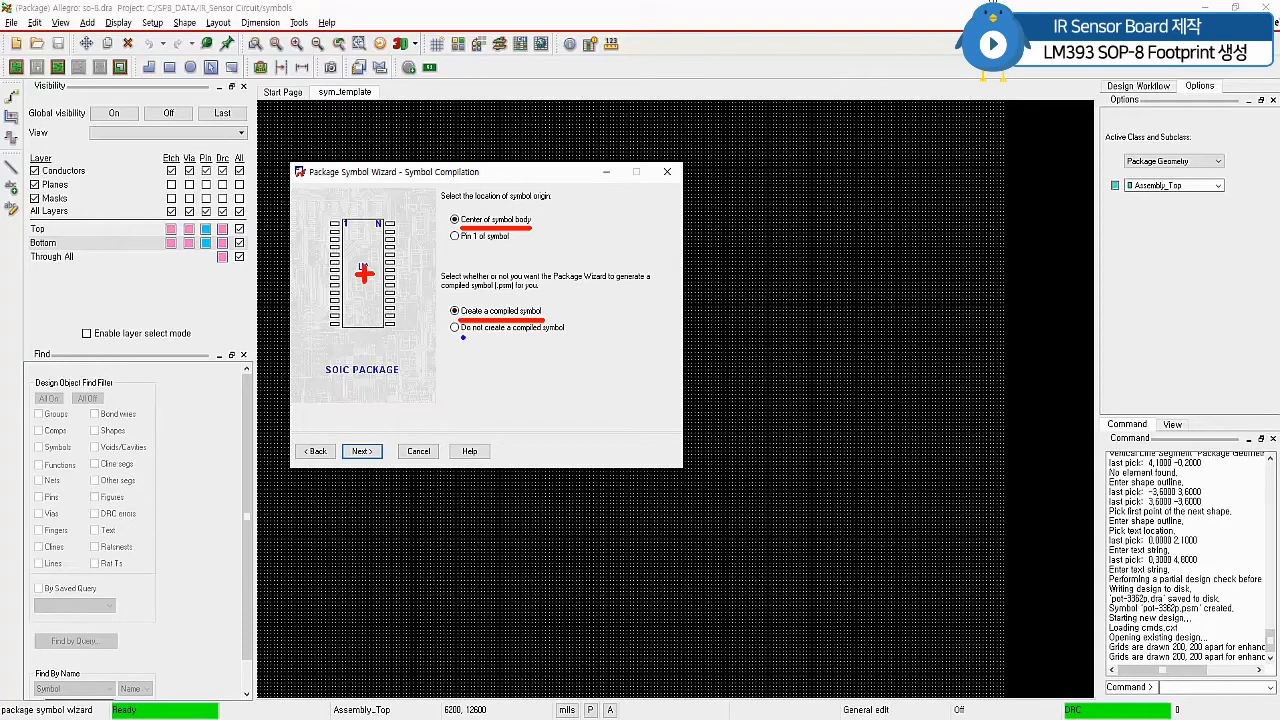
{"action": "left_click_drag", "start_coordinate": [463, 337], "coordinate": [567, 336]}
{"action": "key", "text": "Escape"}
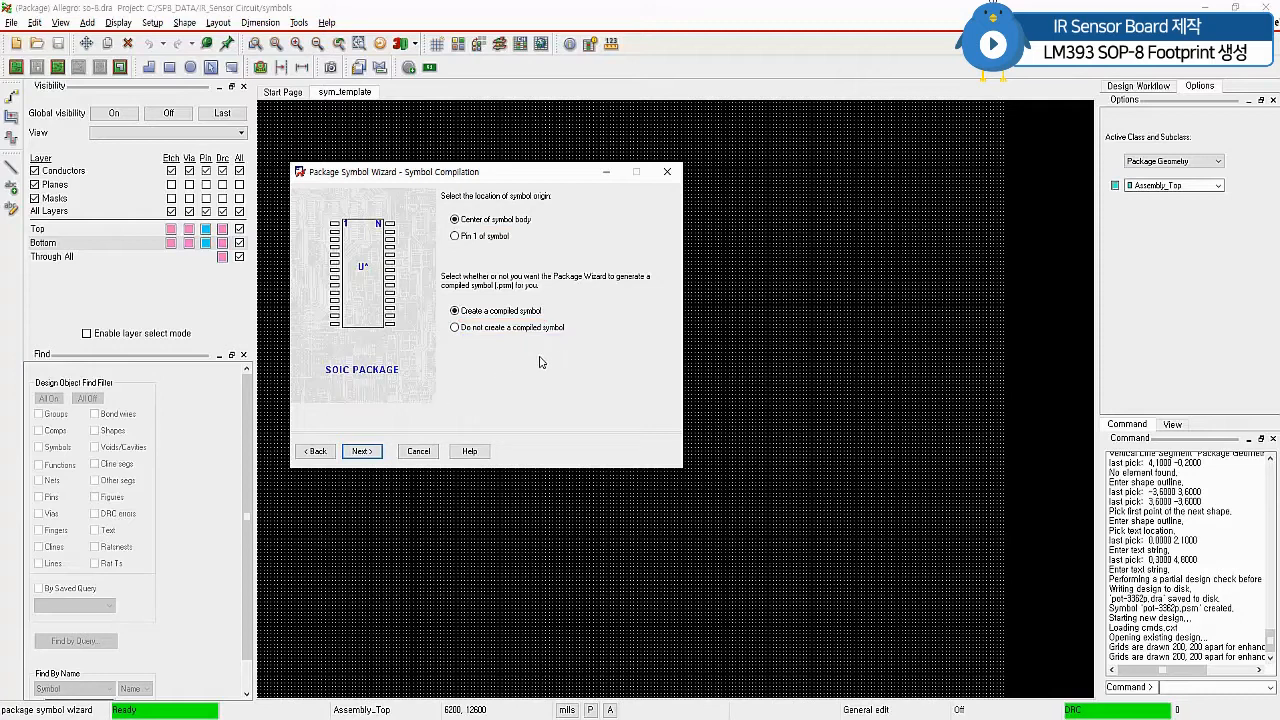
- Choose not to create a compiled symbol, keep the origin at the symbol body's center, and finish the package wizard
{"action": "left_click", "coordinate": [455, 327]}
{"action": "left_click", "coordinate": [362, 452]}
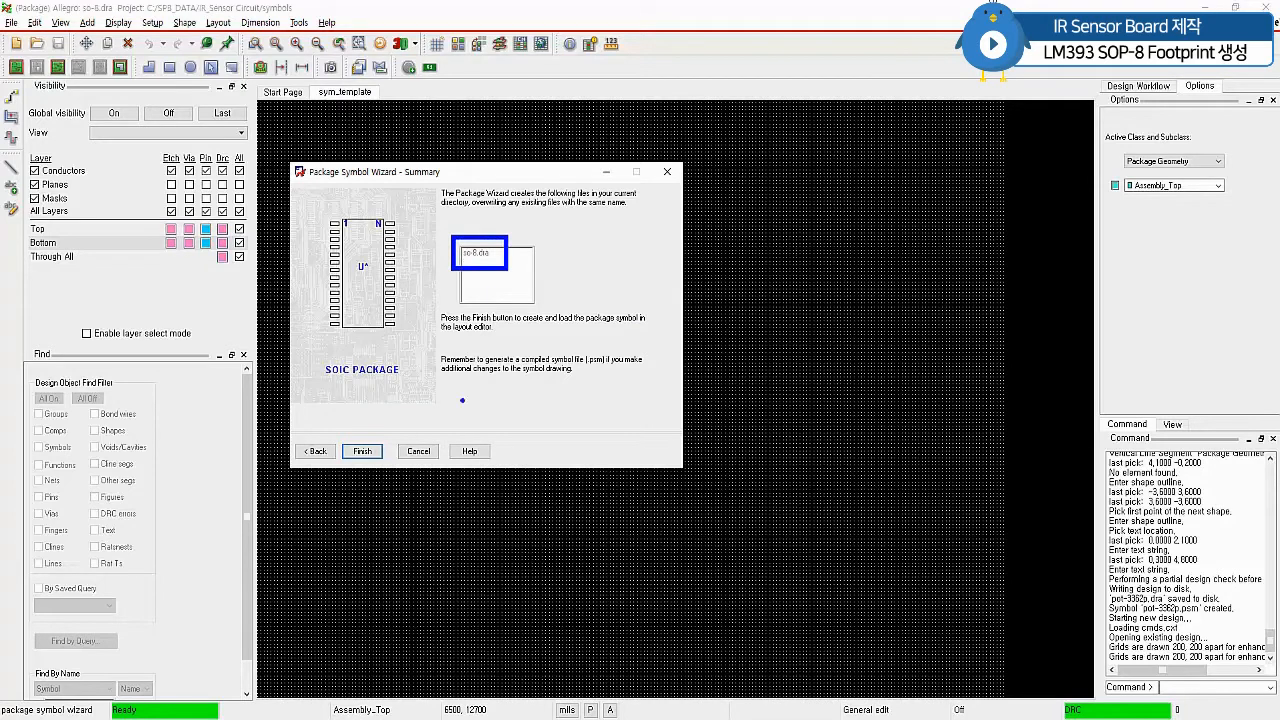
{"action": "left_click", "coordinate": [368, 450]}
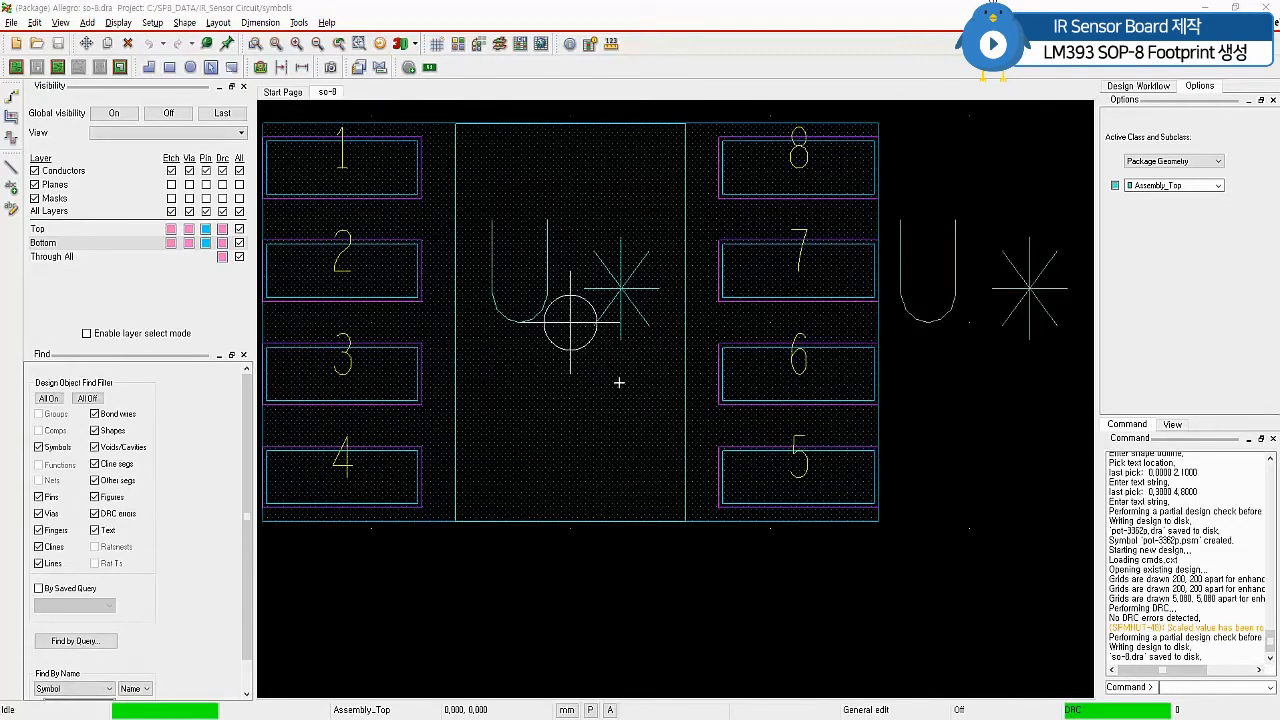
{"action": "scroll", "coordinate": [518, 476], "scroll_direction": "down", "scroll_amount": 1}
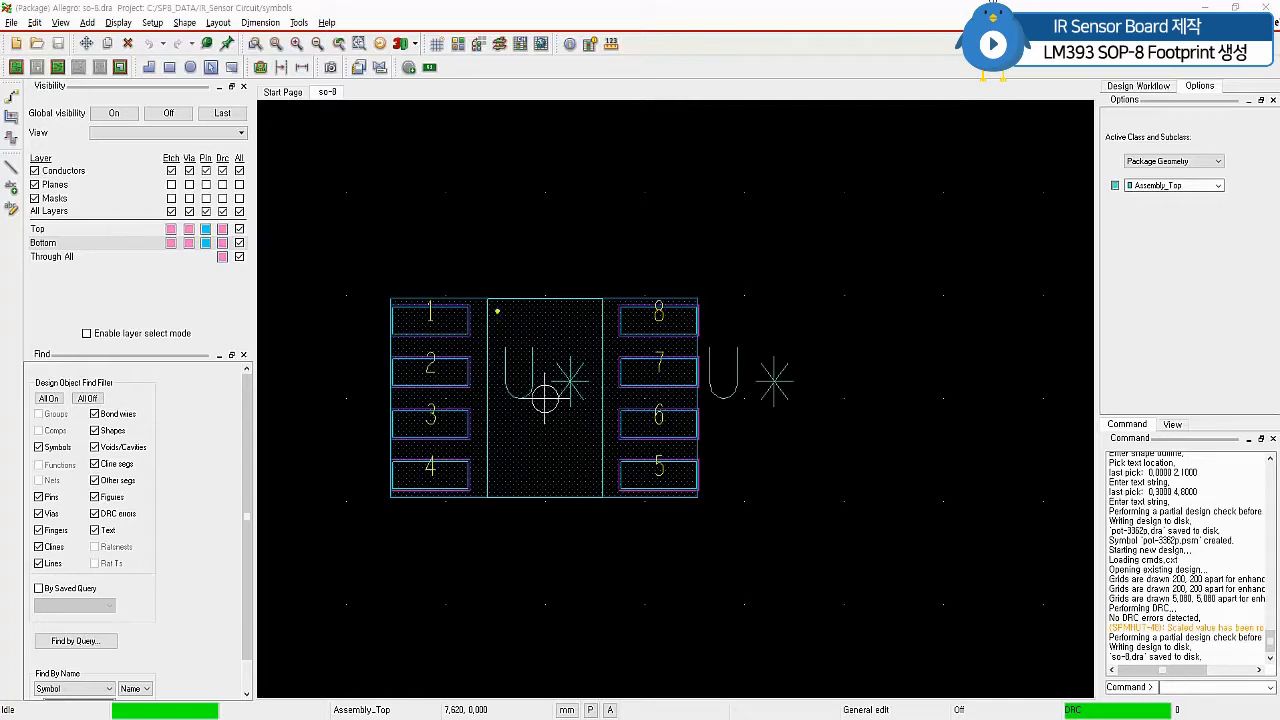
{"action": "left_click_drag", "start_coordinate": [497, 310], "coordinate": [504, 319]}
{"action": "left_click", "coordinate": [499, 314]}
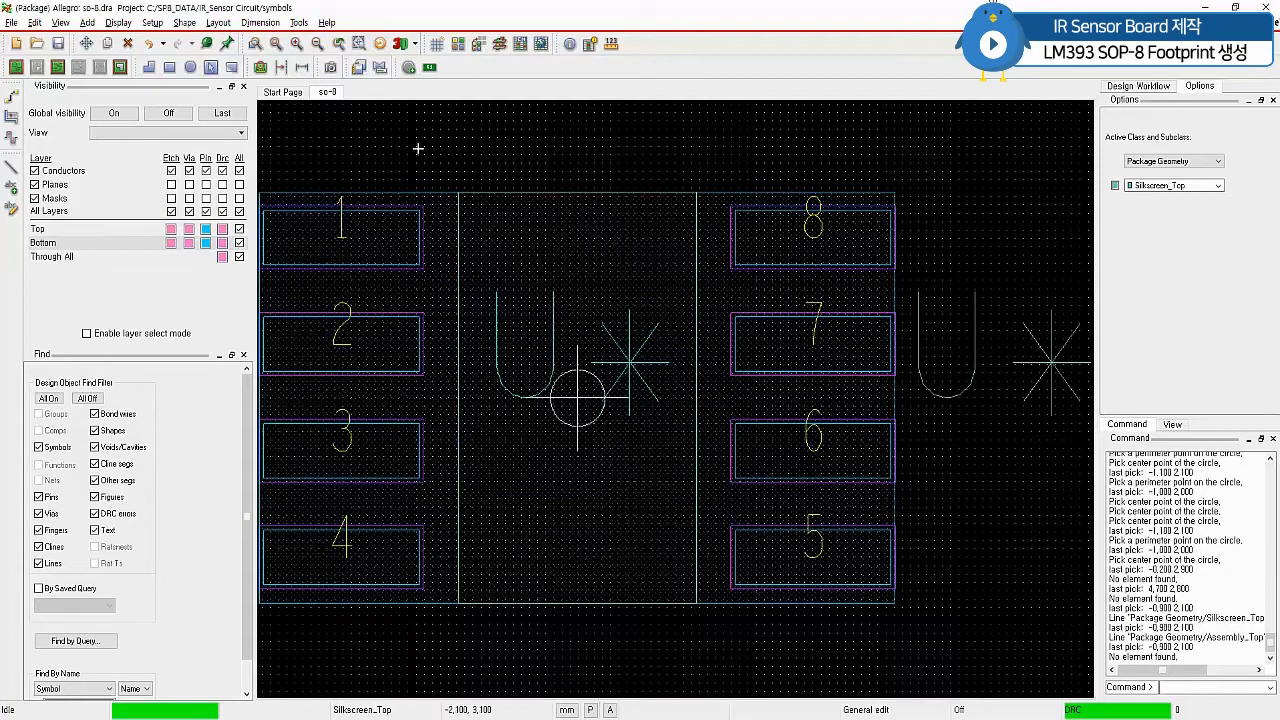
- Draw a pin 1 marker circle on Silkscreen_Top beside pin 1, line width 0.05 mm, center (-0.9, 1.9), radius about 0.28 mm
{"action": "left_click", "coordinate": [87, 22]}
{"action": "left_click", "coordinate": [109, 87]}
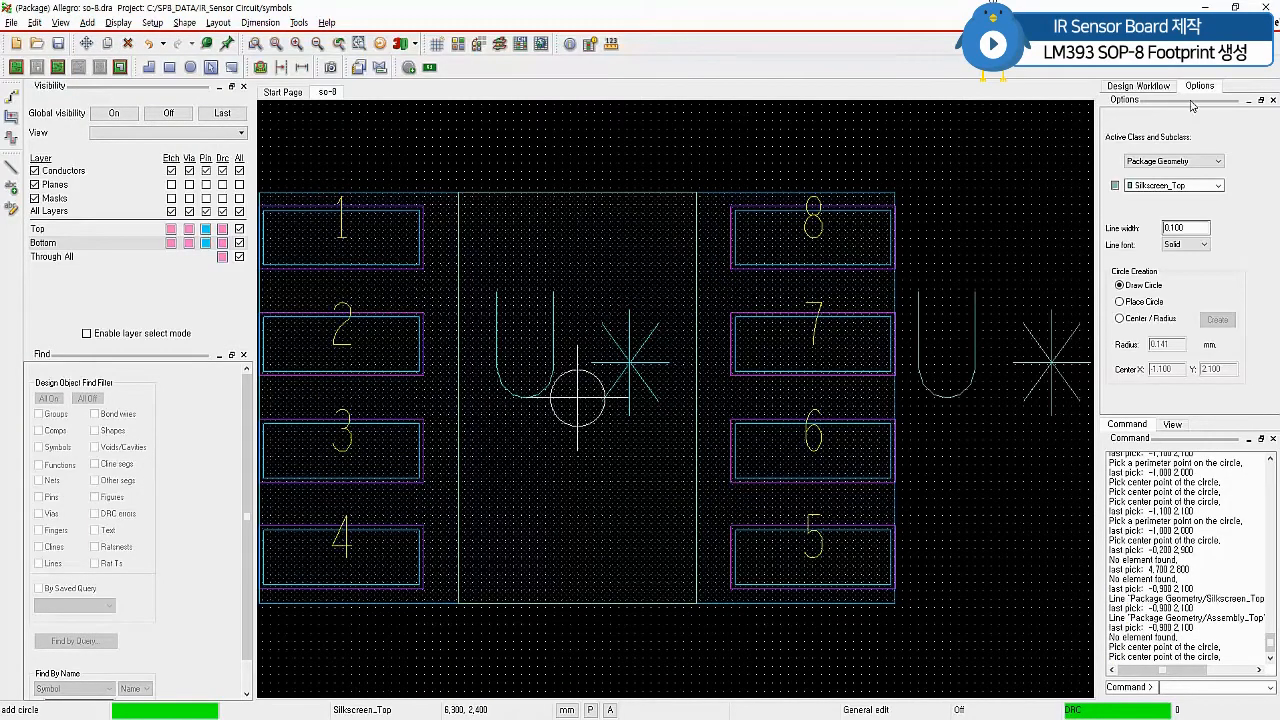
{"action": "left_click", "coordinate": [1218, 186]}
{"action": "left_click", "coordinate": [1219, 187]}
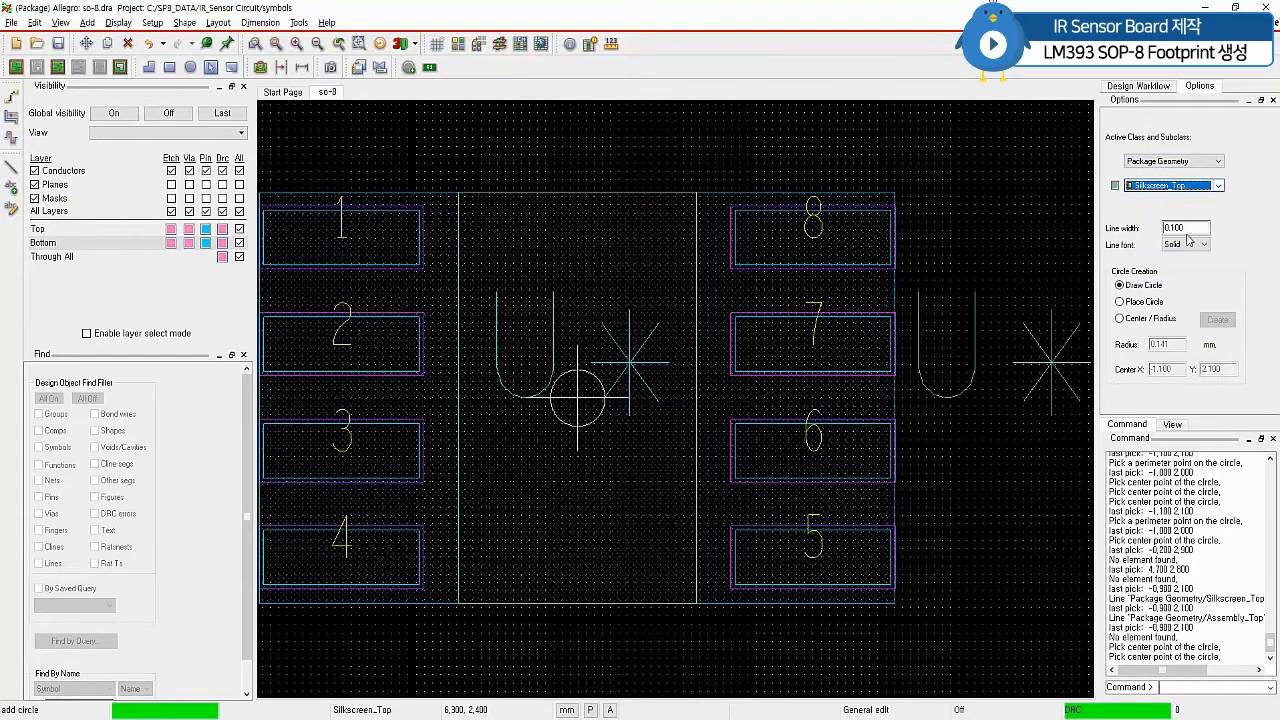
{"action": "key", "text": "Tab"}
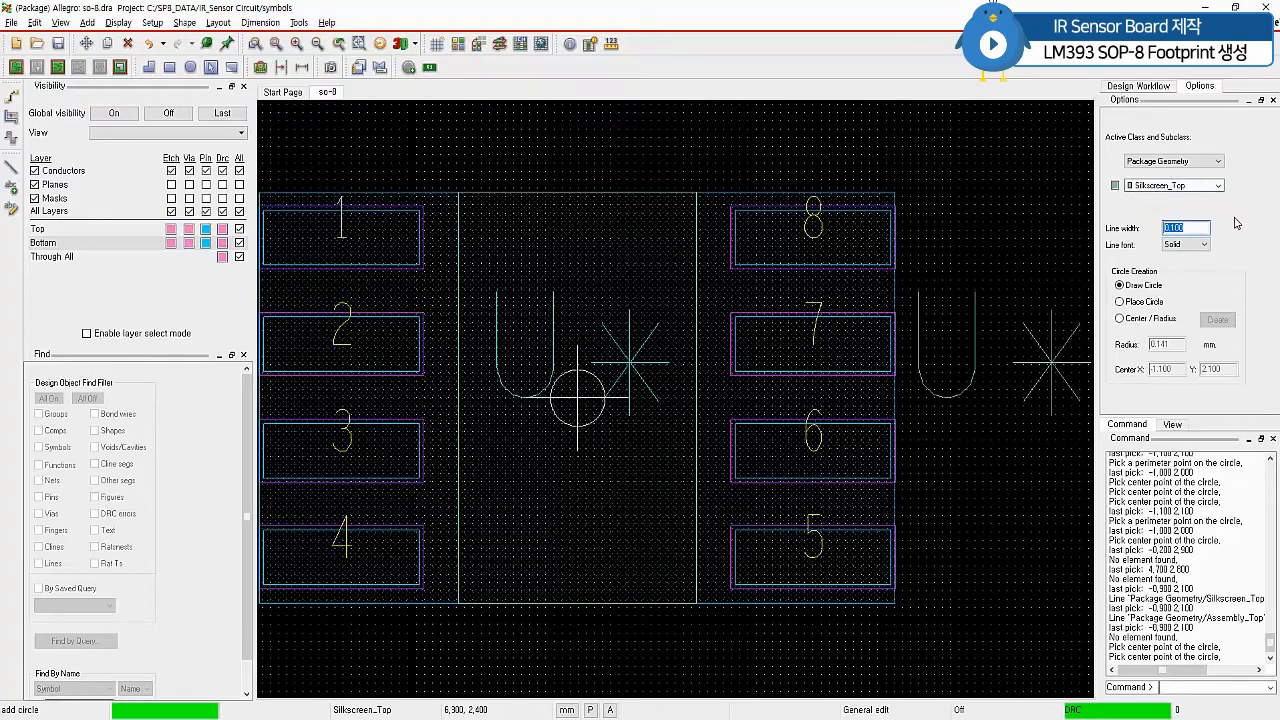
{"action": "type", "text": "0.05"}
{"action": "key", "text": "Return"}
{"action": "scroll", "coordinate": [480, 236], "scroll_direction": "up", "scroll_amount": 2}
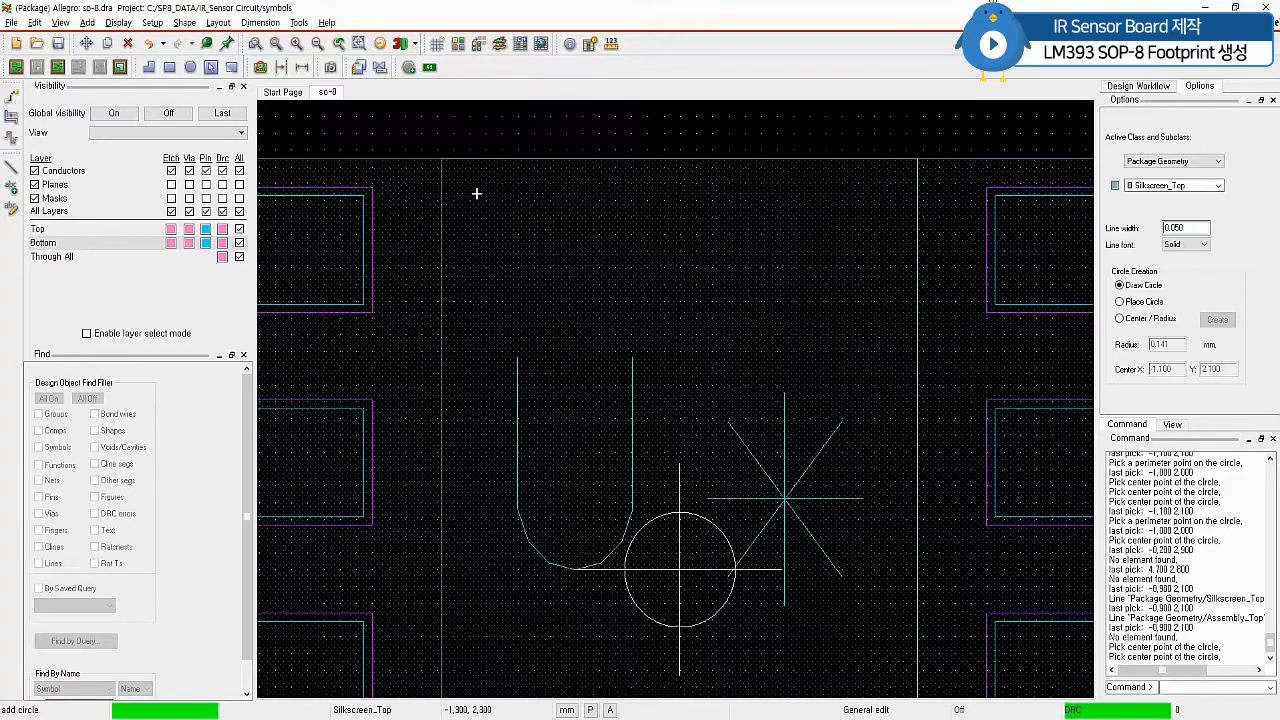
{"action": "left_click", "coordinate": [535, 253]}
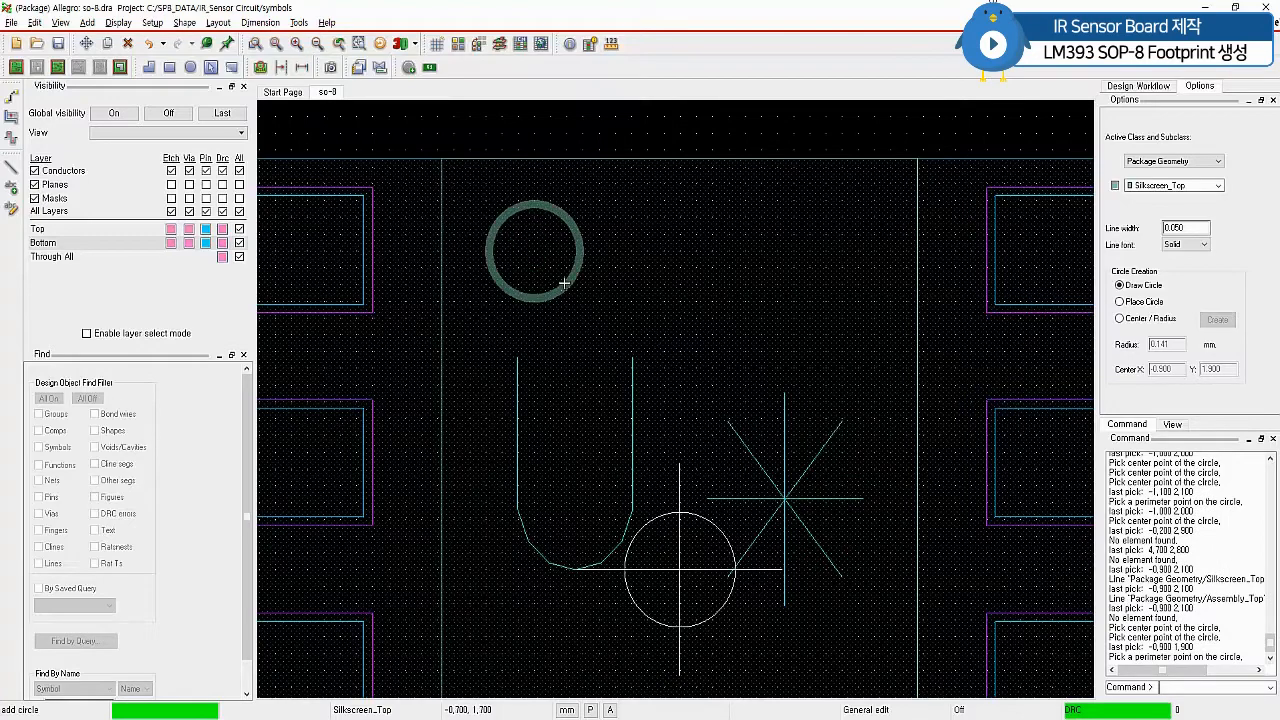
{"action": "left_click", "coordinate": [565, 284]}
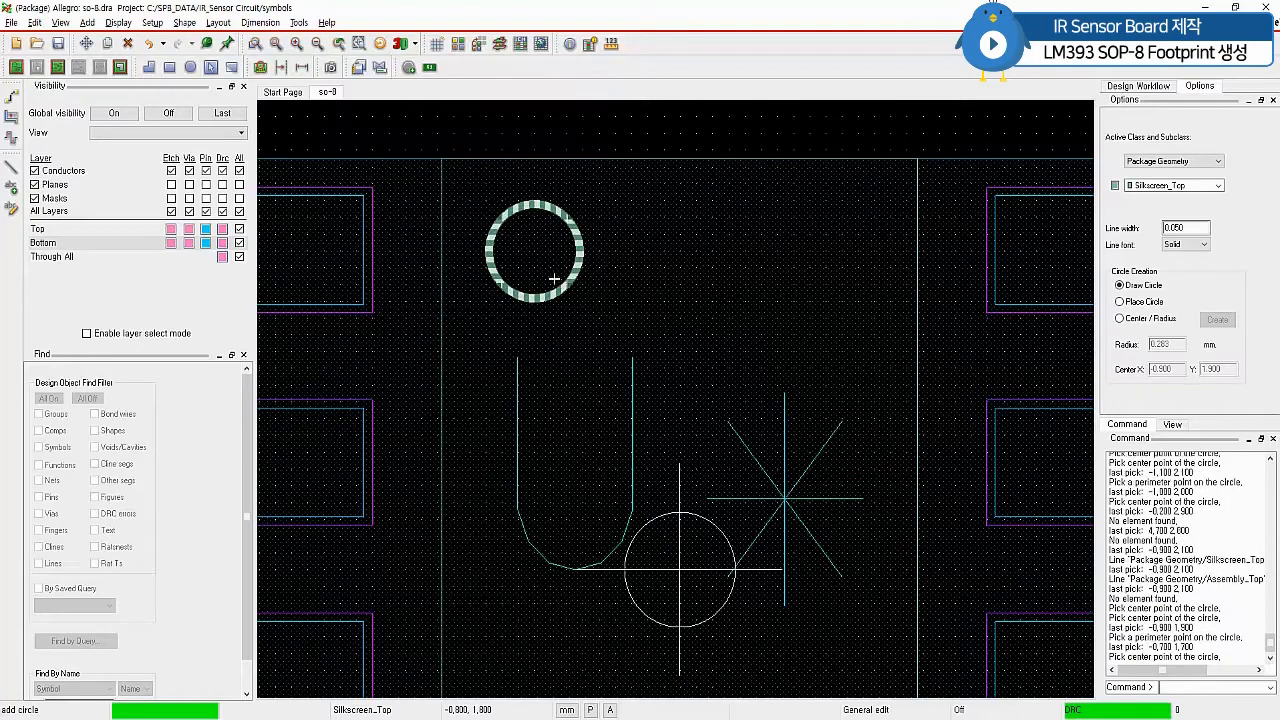
{"action": "right_click", "coordinate": [696, 131]}
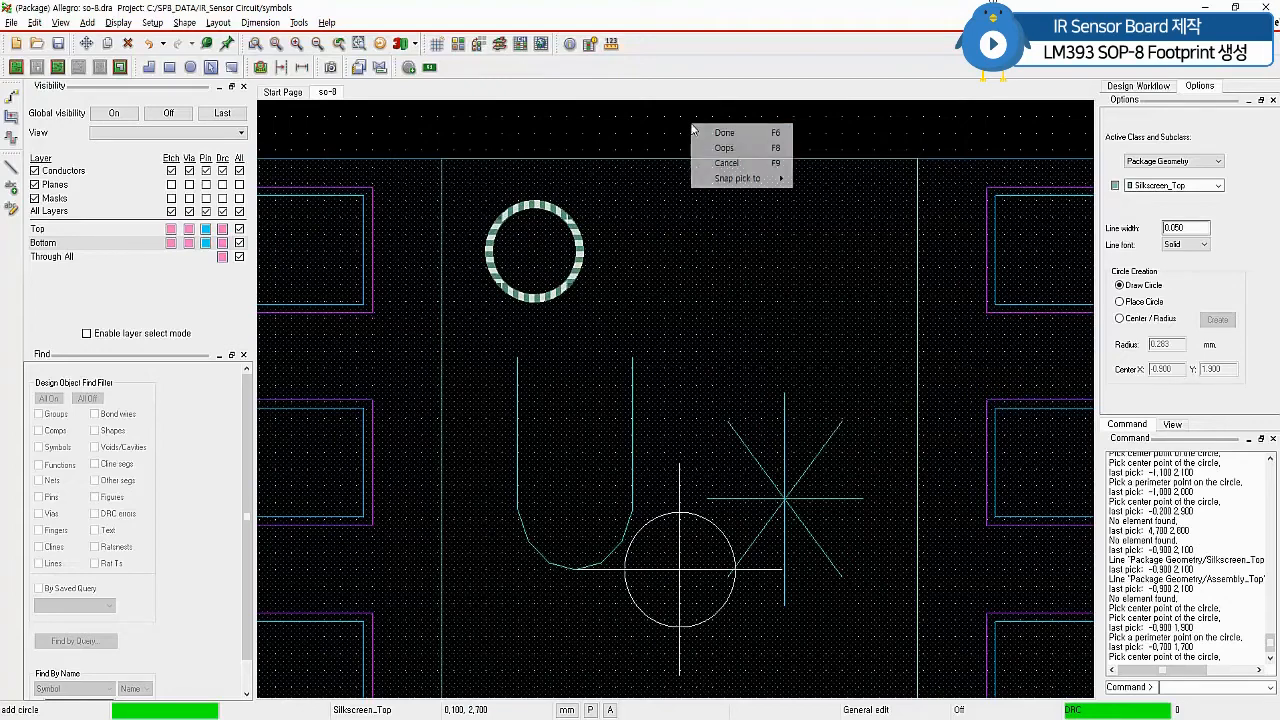
{"action": "left_click", "coordinate": [698, 131]}
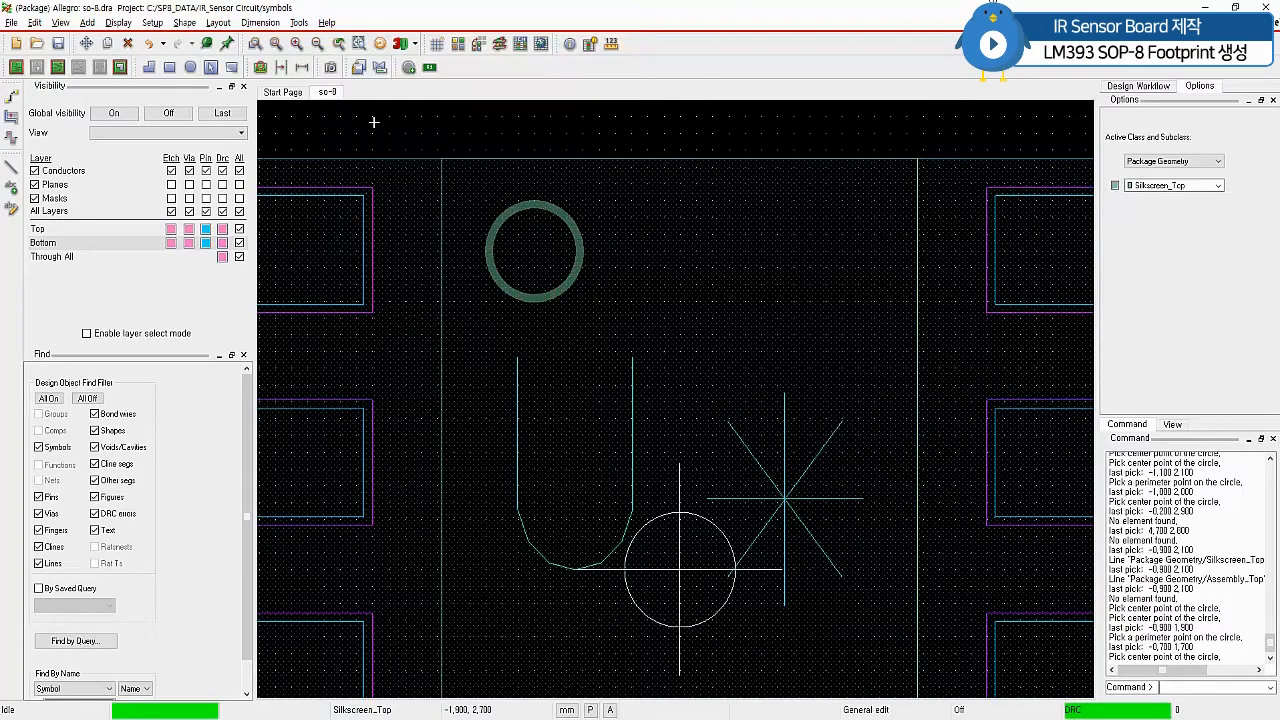
- Draw a matching circle on Assembly_Top over the silkscreen marker, centered at (-0.9, 1.9) with a radius of about 0.28 mm
{"action": "left_click", "coordinate": [87, 22]}
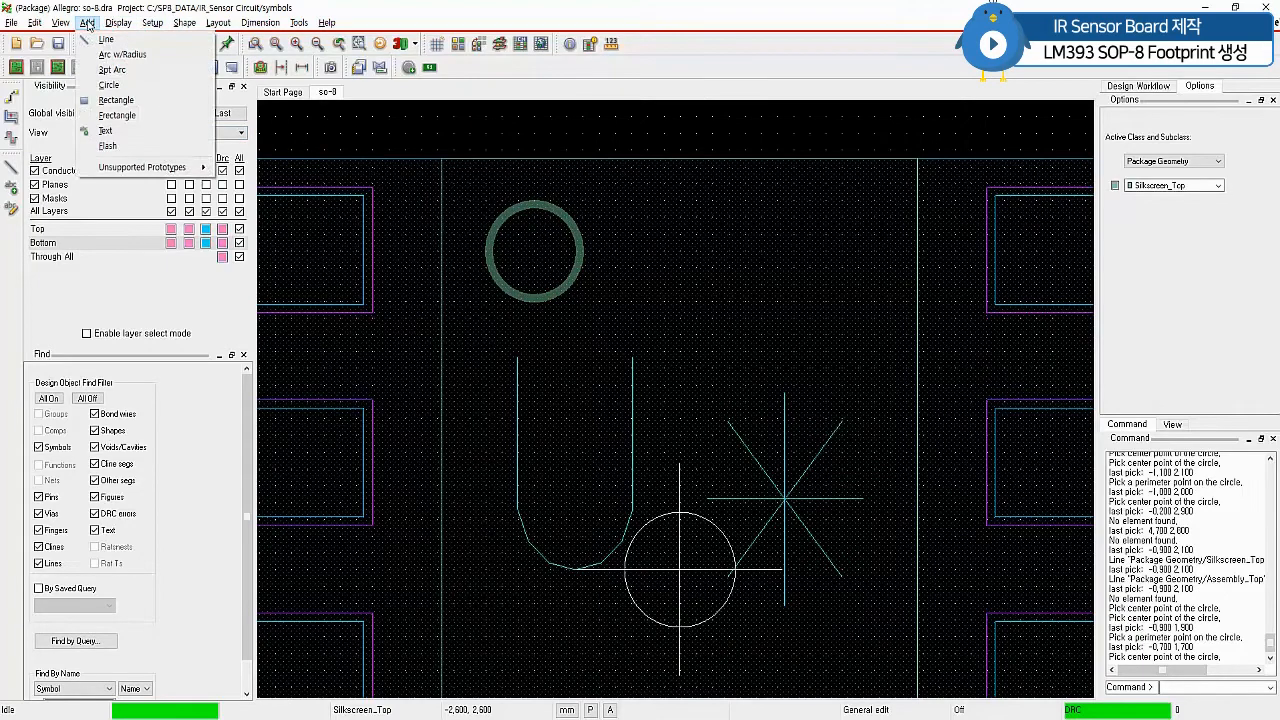
{"action": "left_click", "coordinate": [110, 85]}
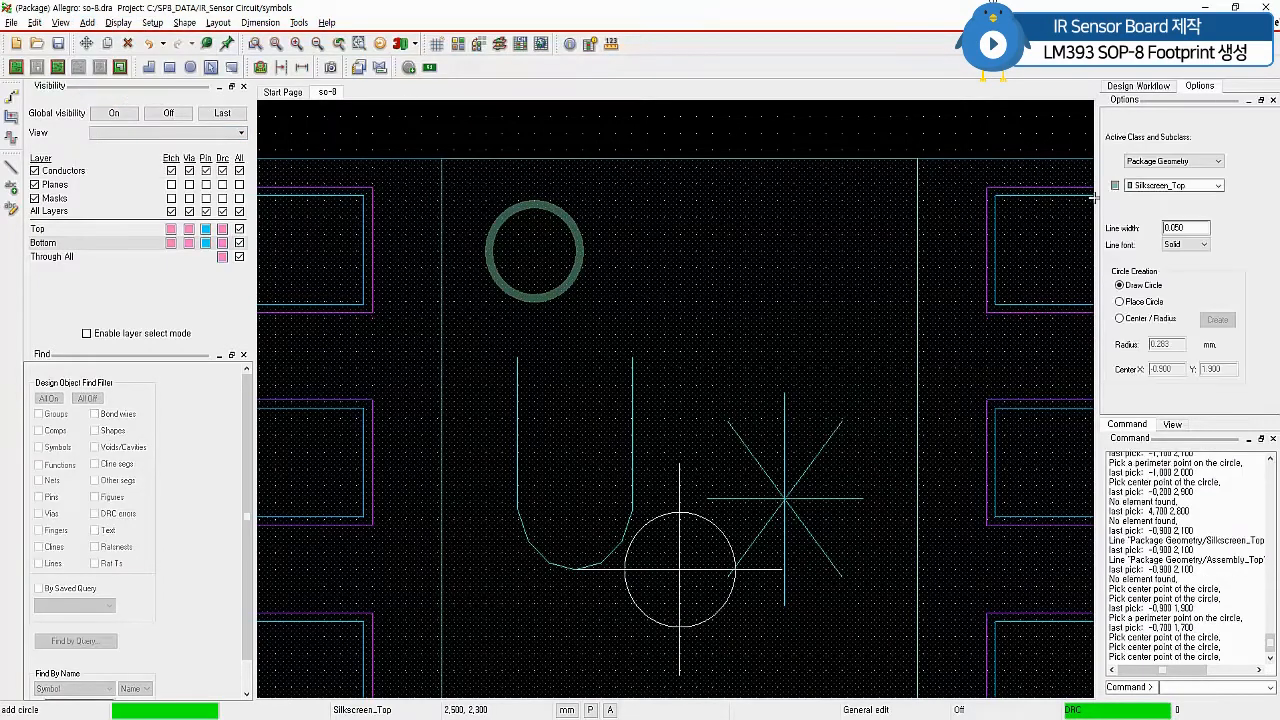
{"action": "left_click", "coordinate": [1216, 186]}
{"action": "left_click", "coordinate": [1158, 206]}
{"action": "left_click", "coordinate": [536, 259]}
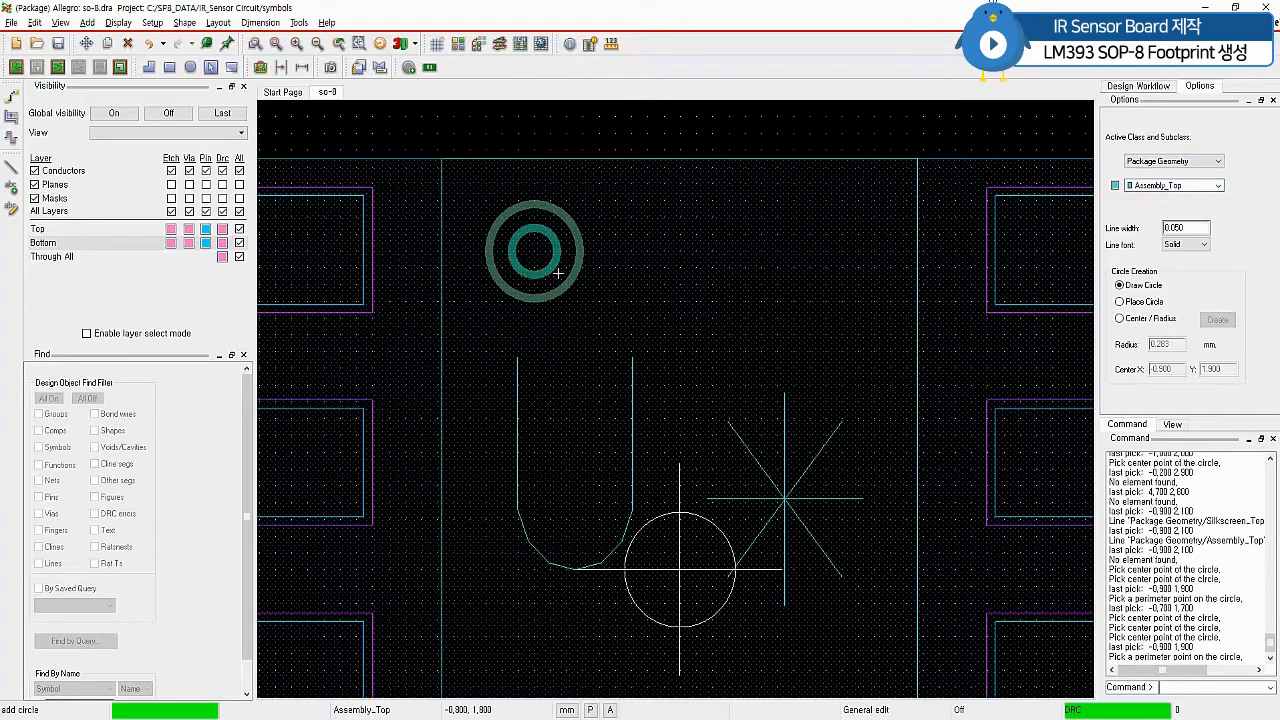
{"action": "left_click", "coordinate": [565, 288]}
{"action": "right_click", "coordinate": [563, 281]}
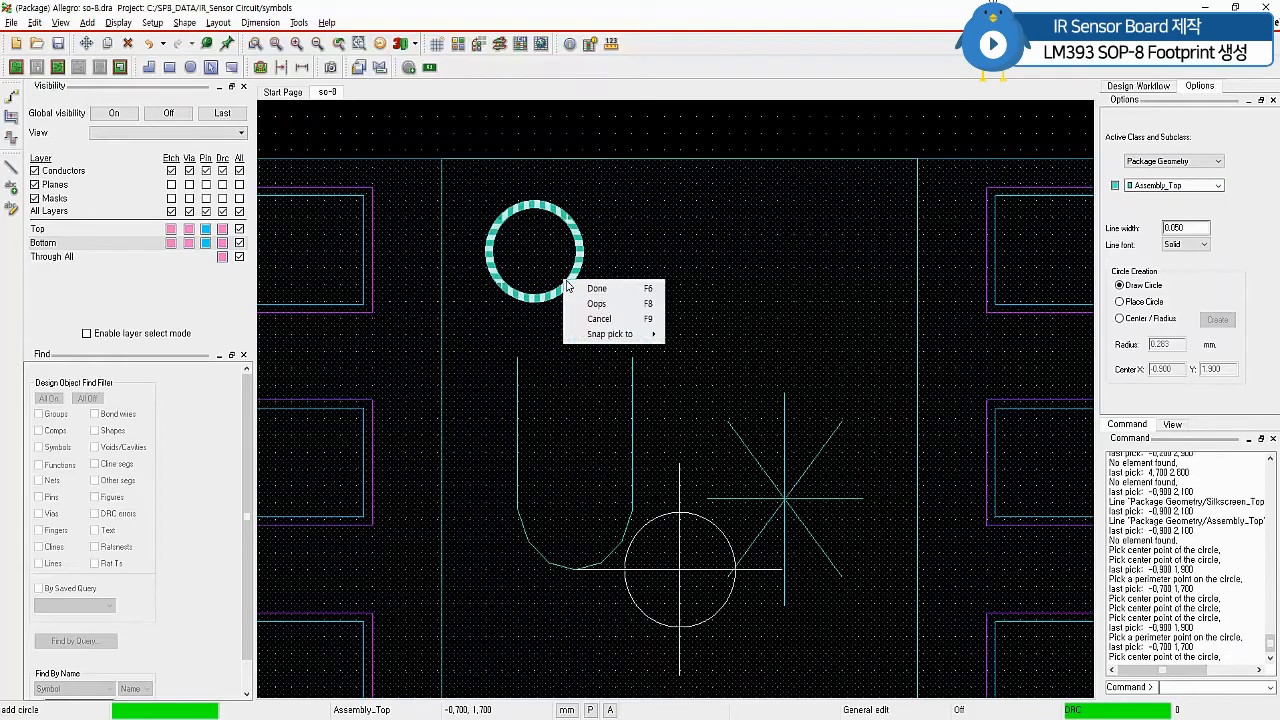
{"action": "left_click", "coordinate": [590, 287]}
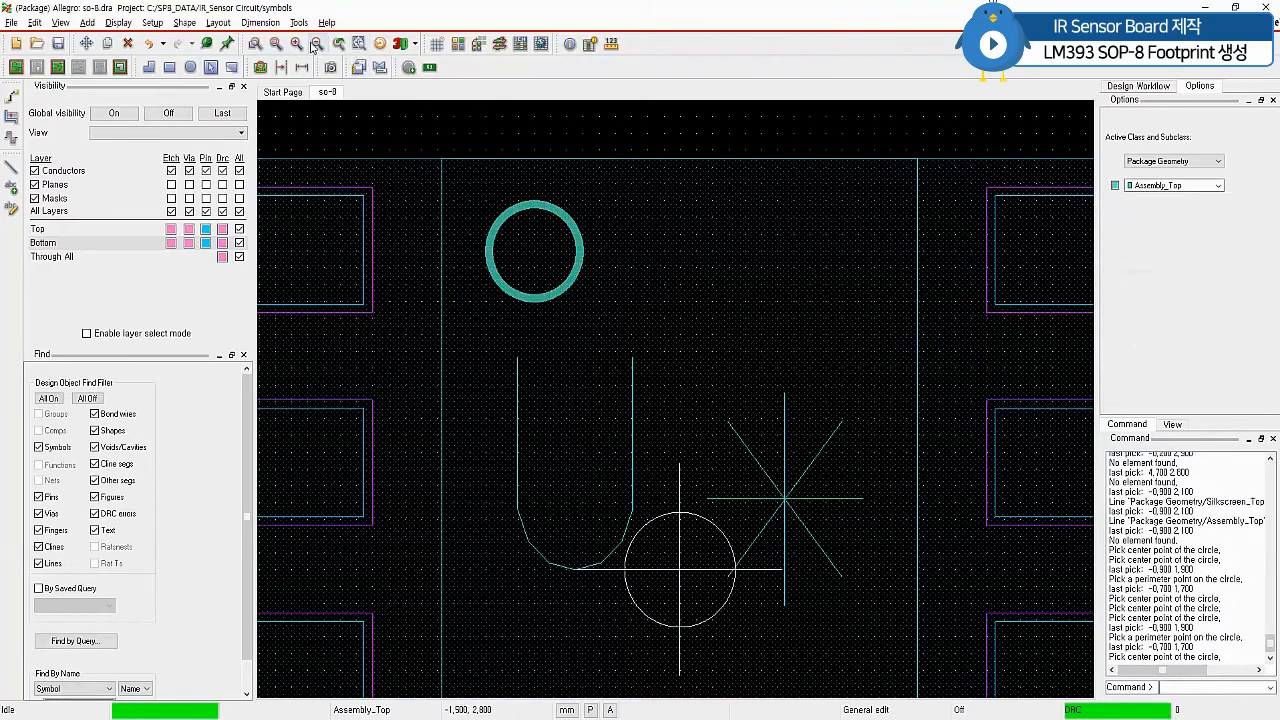
- Save the footprint drawing as so-8.dra, overwriting the existing file
{"action": "left_click", "coordinate": [276, 43]}
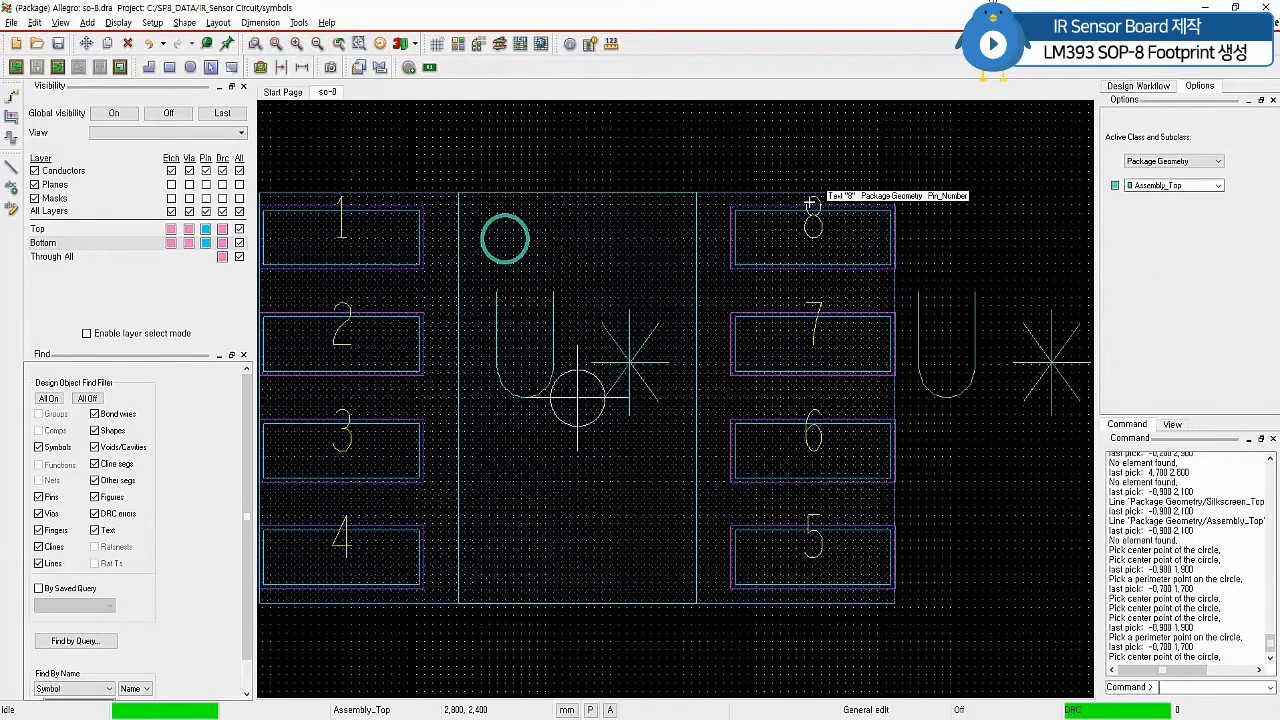
{"action": "left_click", "coordinate": [11, 22]}
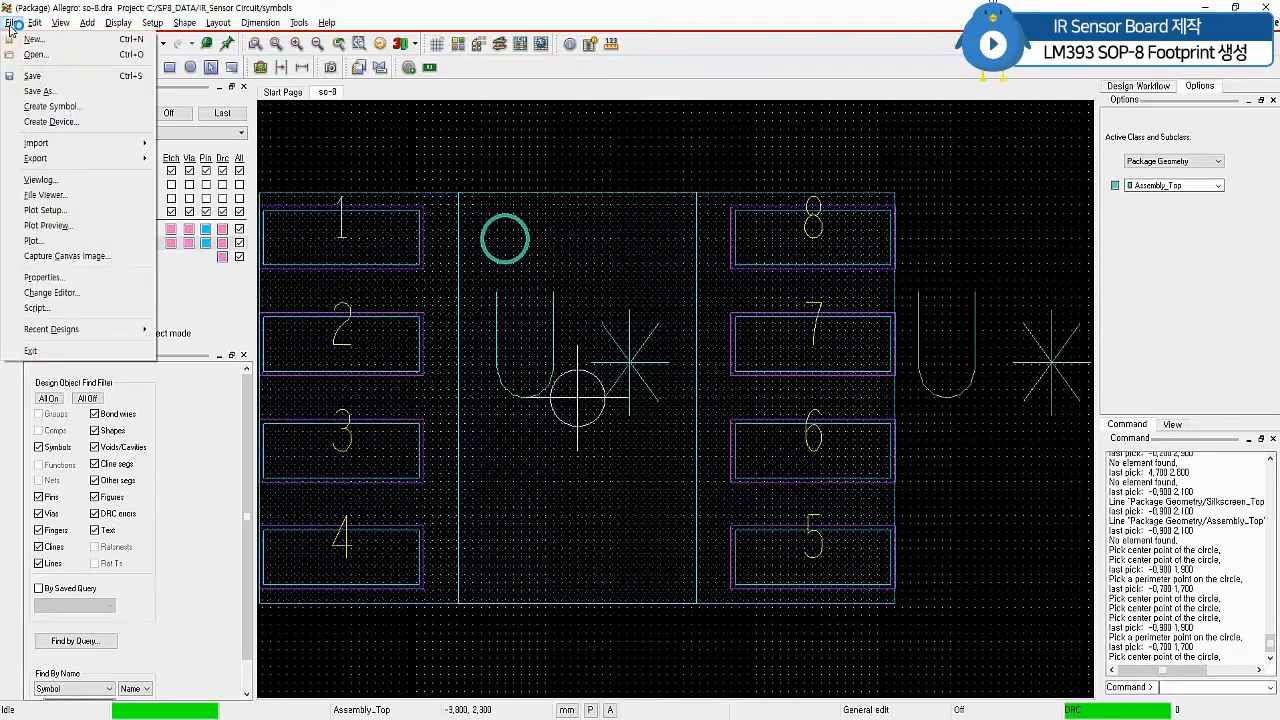
{"action": "left_click", "coordinate": [33, 76]}
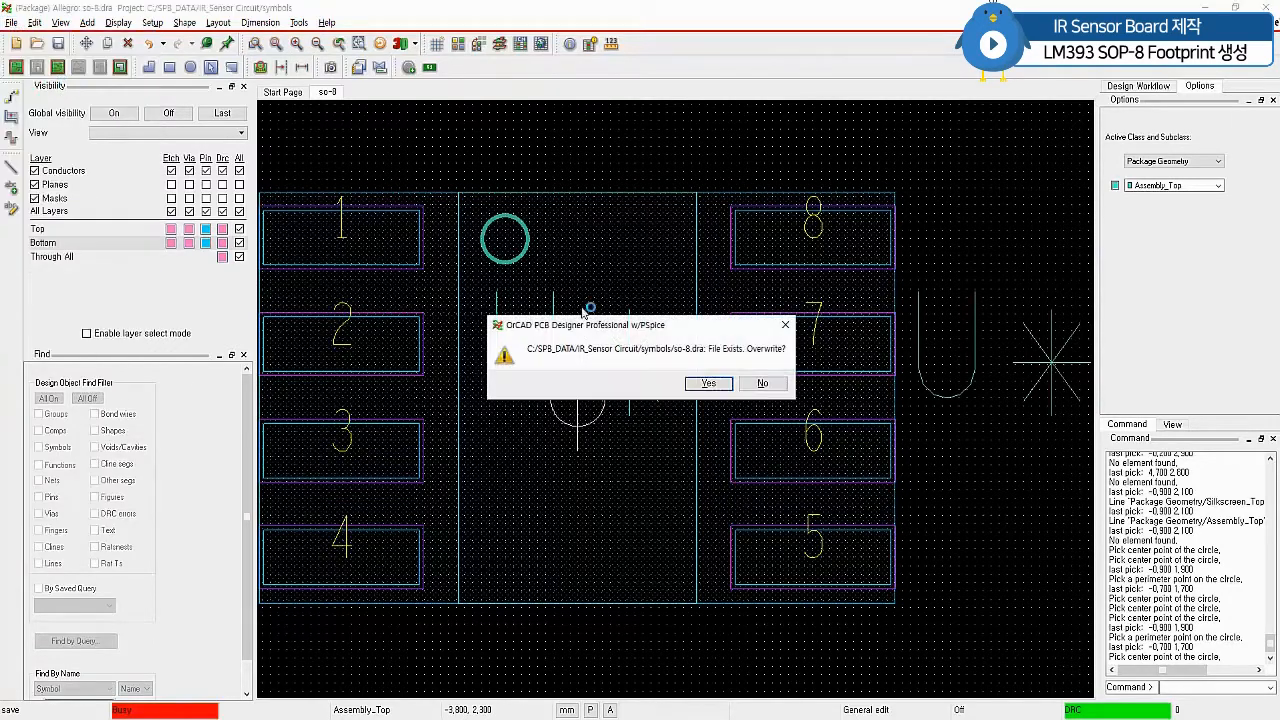
{"action": "left_click", "coordinate": [710, 386]}
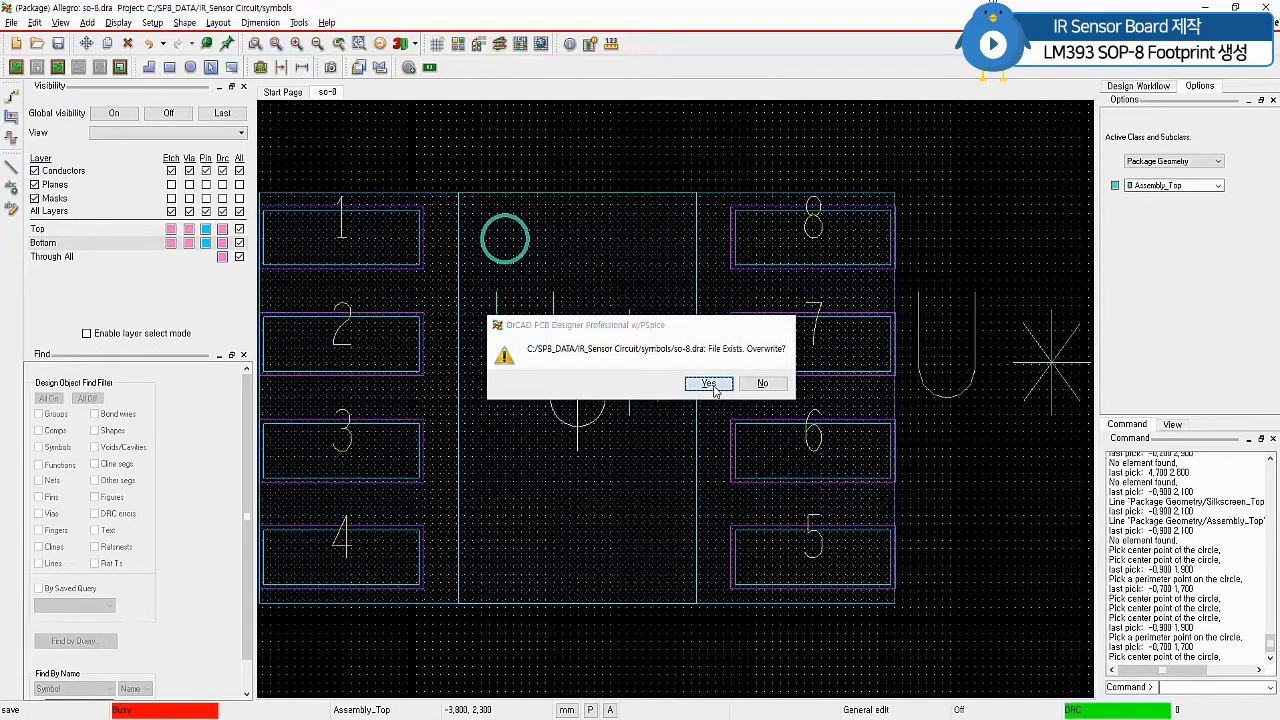